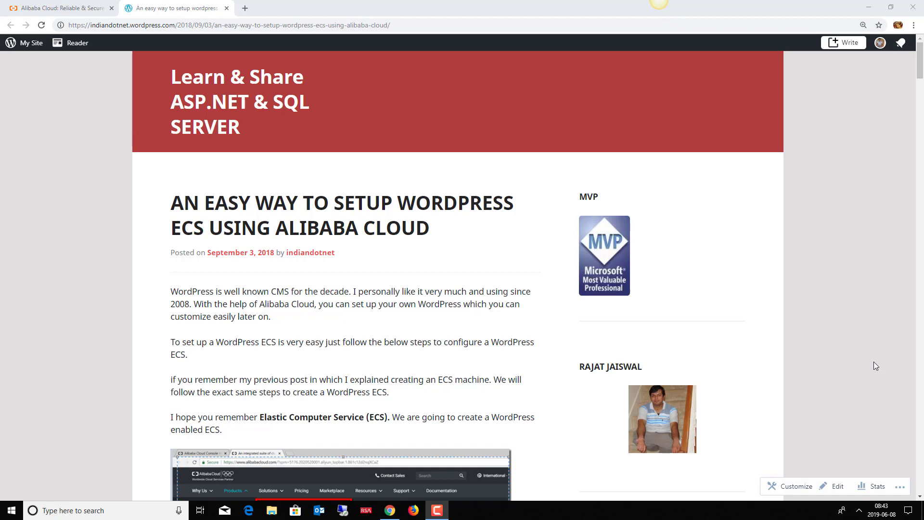
Step: Switch from the WordPress.com tutorial post to the Alibaba Cloud homepage tab
{"action": "left_click", "coordinate": [50, 10]}
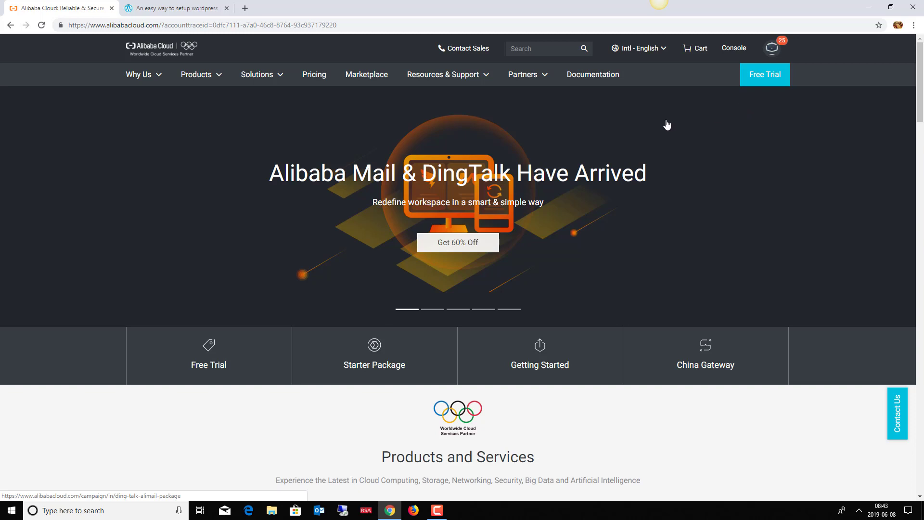
Step: Go to the Console, open Elastic Compute Service from the products menu, and start Create Instance
{"action": "left_click", "coordinate": [734, 49]}
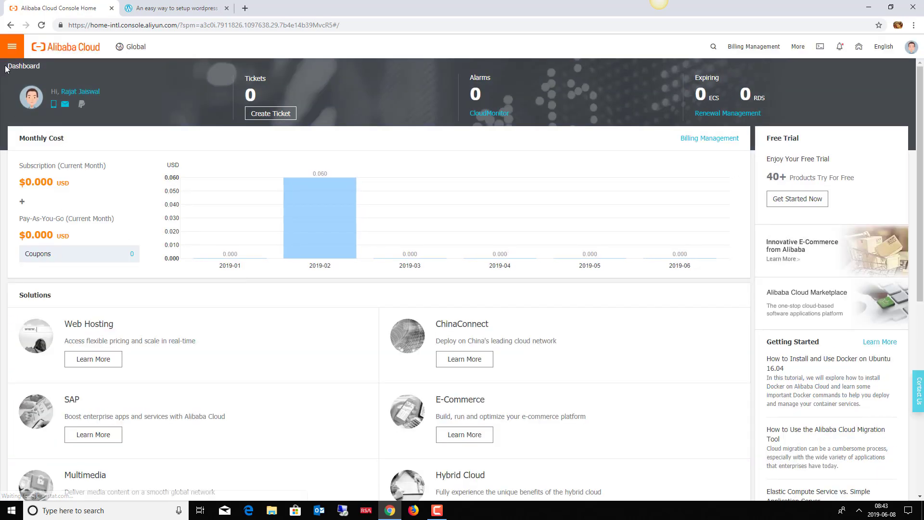
{"action": "left_click", "coordinate": [8, 49]}
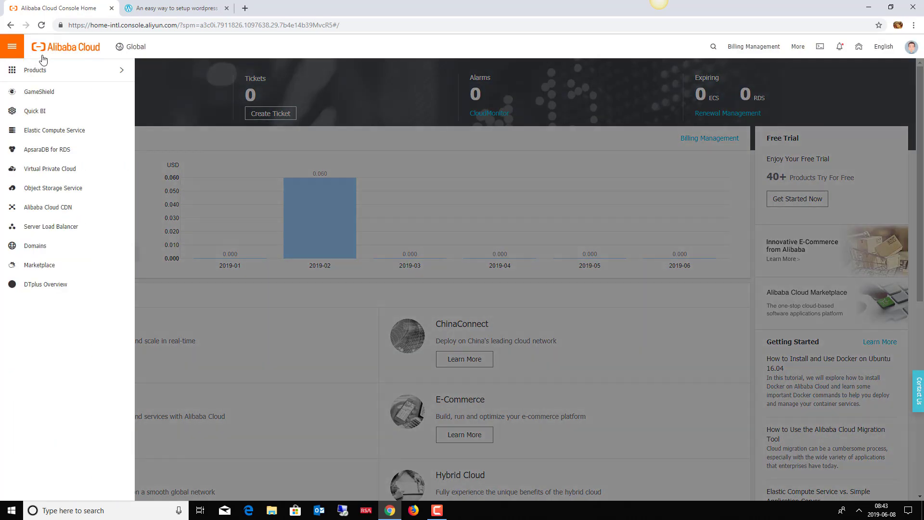
{"action": "left_click", "coordinate": [53, 132]}
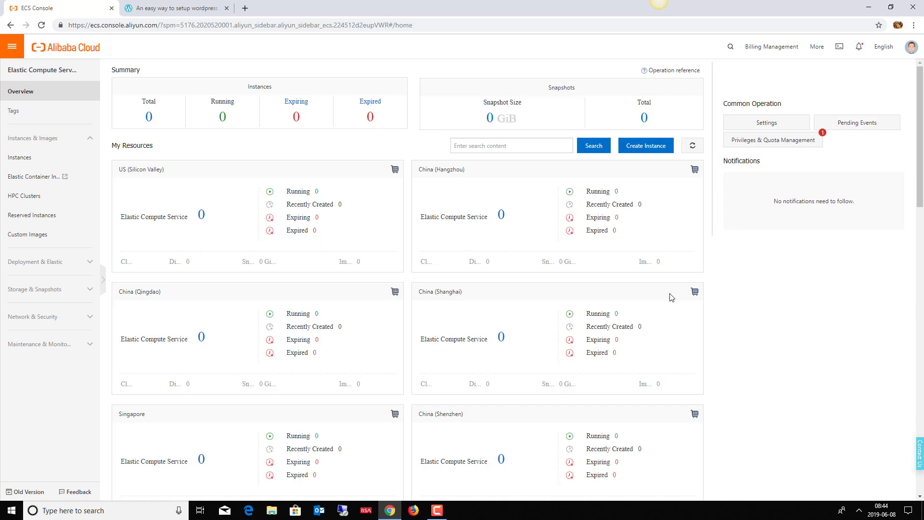
{"action": "left_click", "coordinate": [641, 149]}
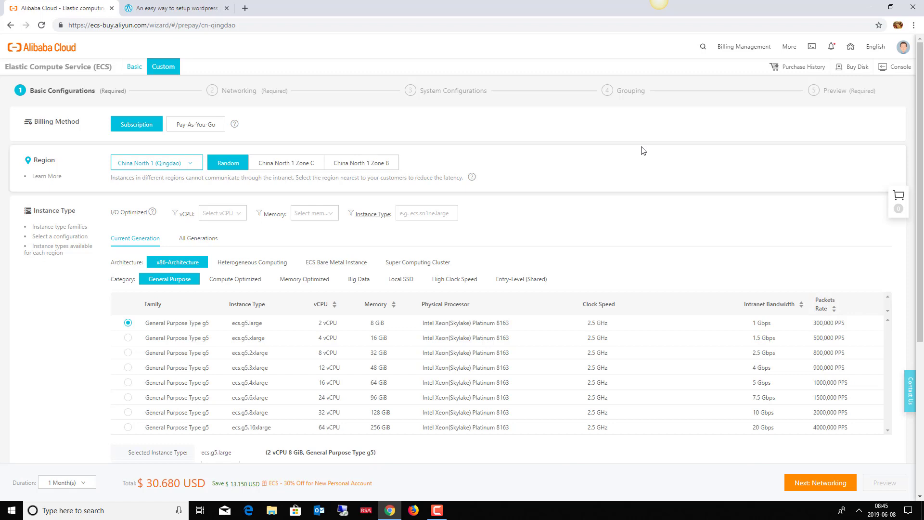
Step: Choose Pay-As-You-Go billing and the Asia Pacific SOU 1 (Mumbai) region
{"action": "left_click", "coordinate": [196, 129]}
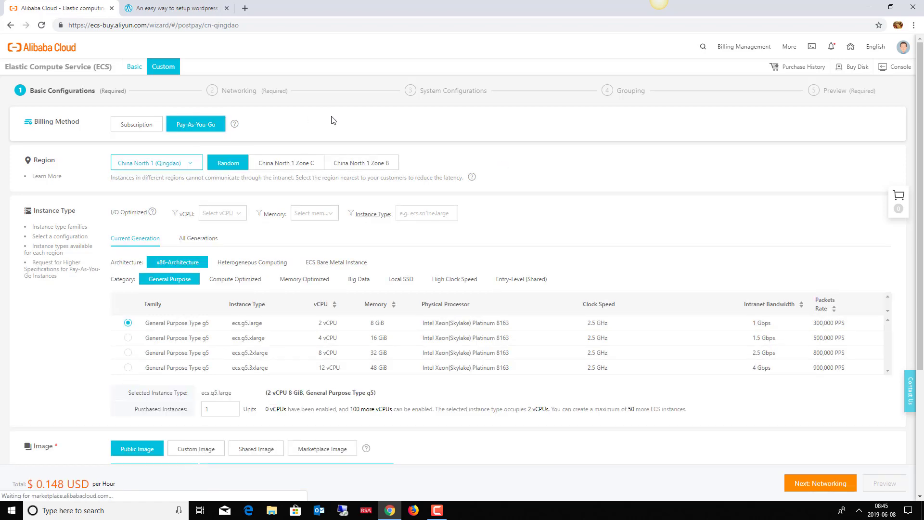
{"action": "left_click", "coordinate": [198, 167]}
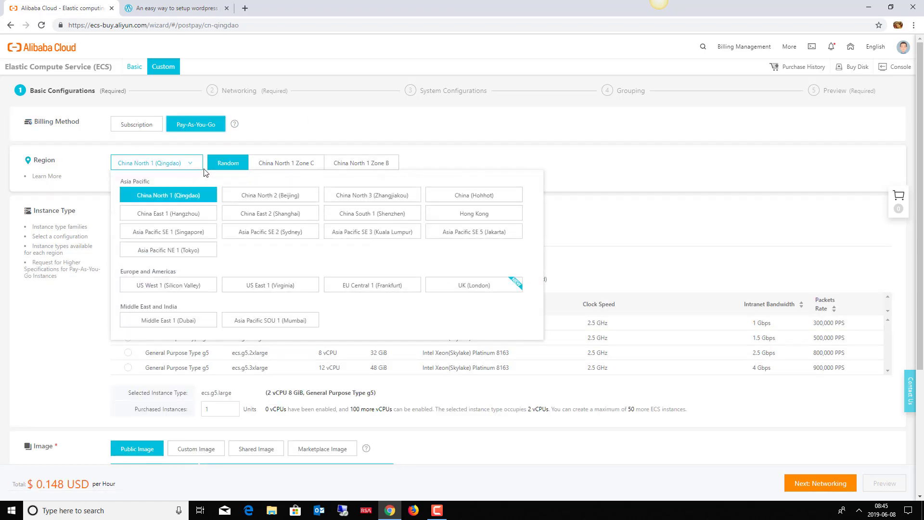
{"action": "left_click", "coordinate": [34, 163]}
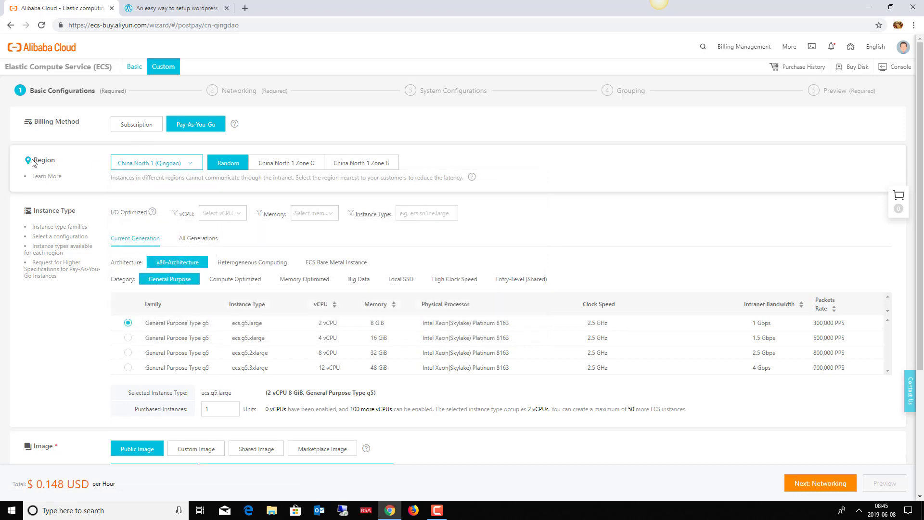
{"action": "left_click", "coordinate": [193, 170]}
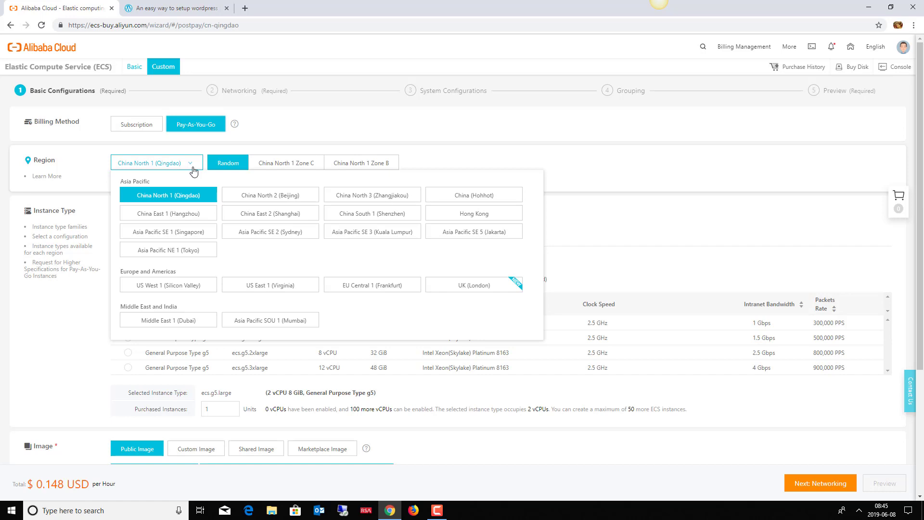
{"action": "left_click", "coordinate": [201, 169]}
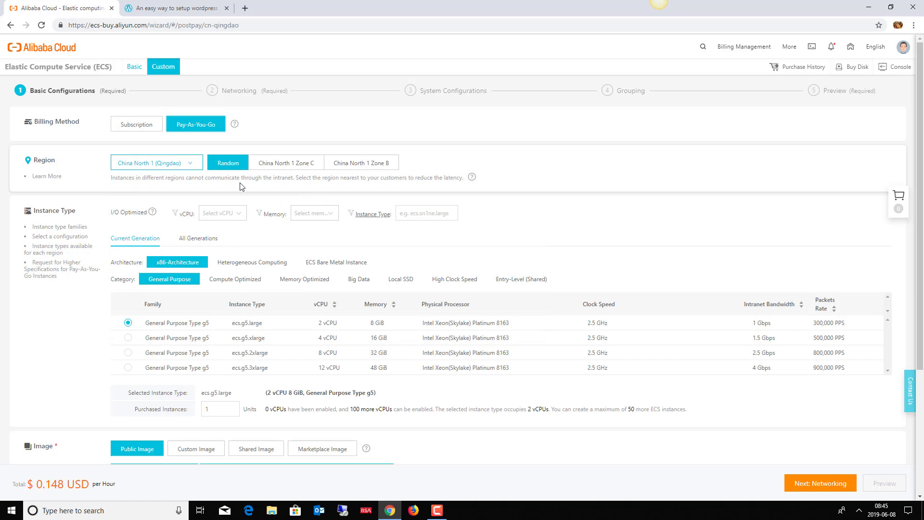
{"action": "left_click", "coordinate": [185, 169]}
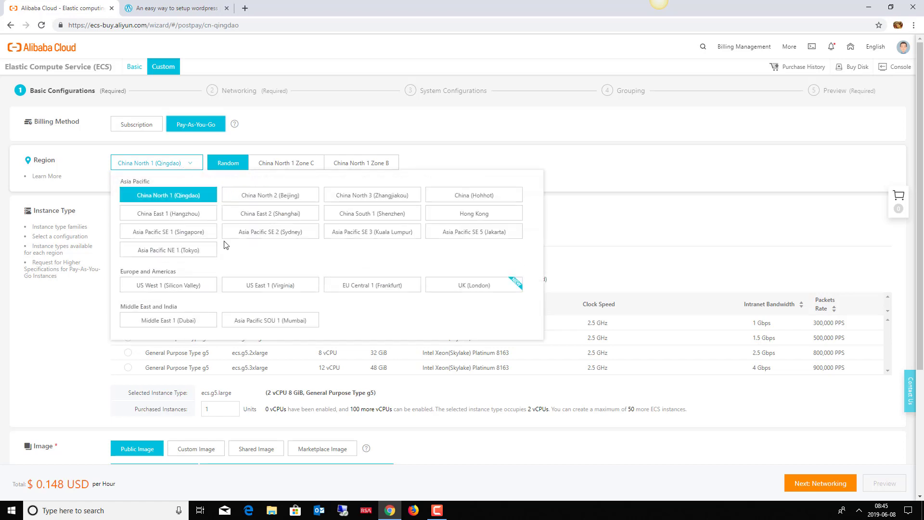
{"action": "left_click", "coordinate": [250, 326]}
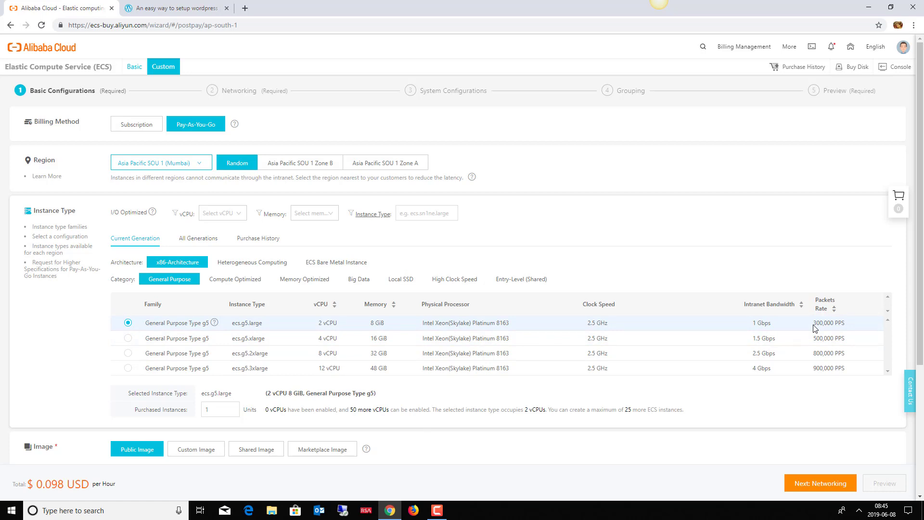
Step: Filter instance types to 1 vCPU and select burstable ecs.t5-lc2m1.nano (0.5 GiB)
{"action": "left_click", "coordinate": [237, 216]}
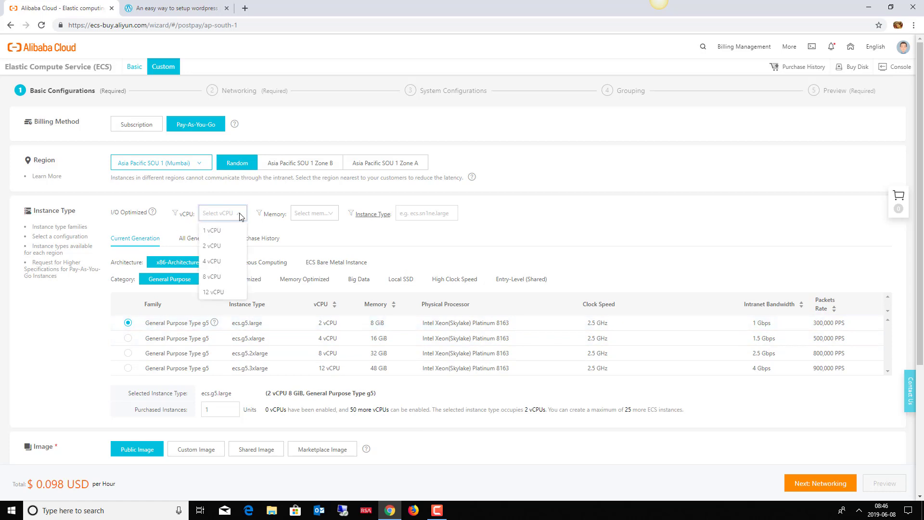
{"action": "left_click", "coordinate": [214, 232]}
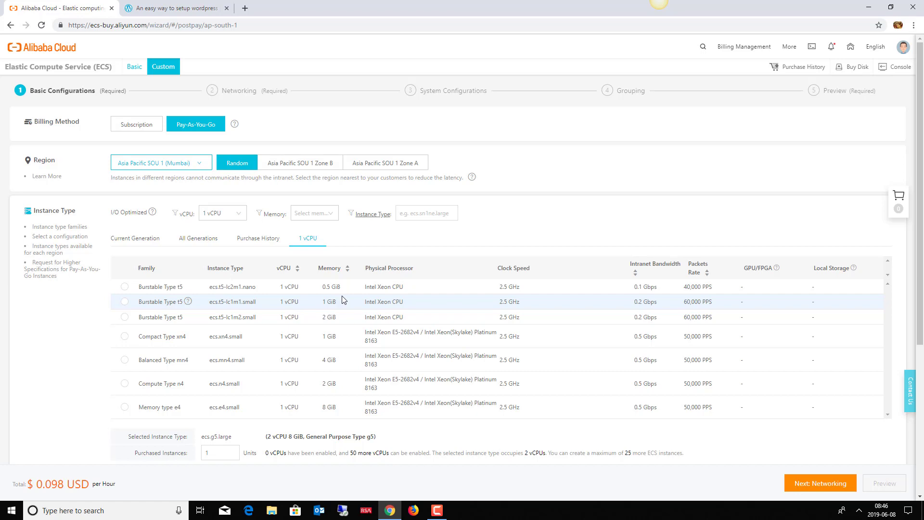
{"action": "left_click", "coordinate": [124, 287]}
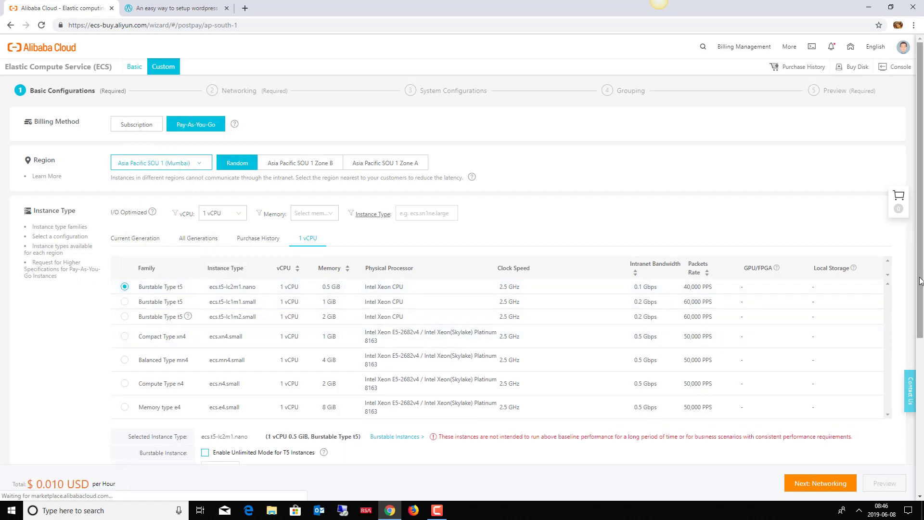
{"action": "left_click_drag", "start_coordinate": [919, 280], "coordinate": [920, 392]}
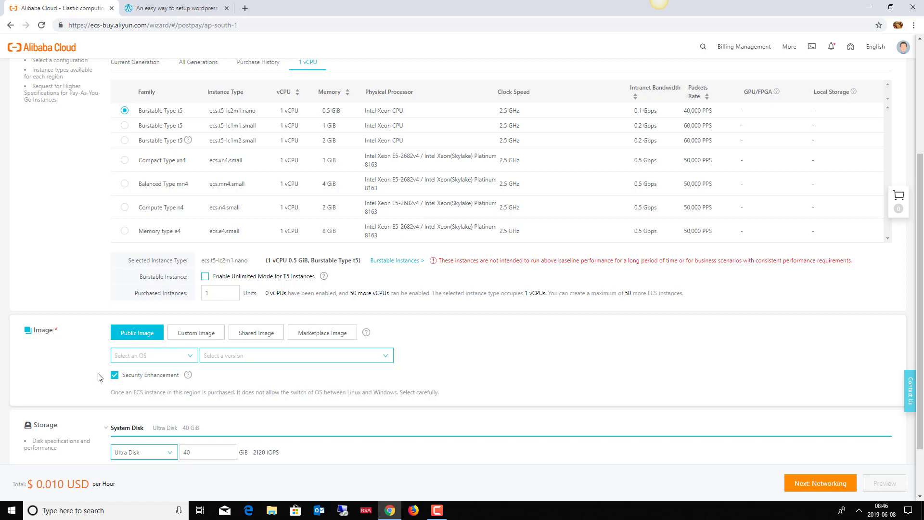
Step: Switch the image source to Marketplace Image and open the Mumbai Image Marketplace
{"action": "left_click", "coordinate": [193, 357]}
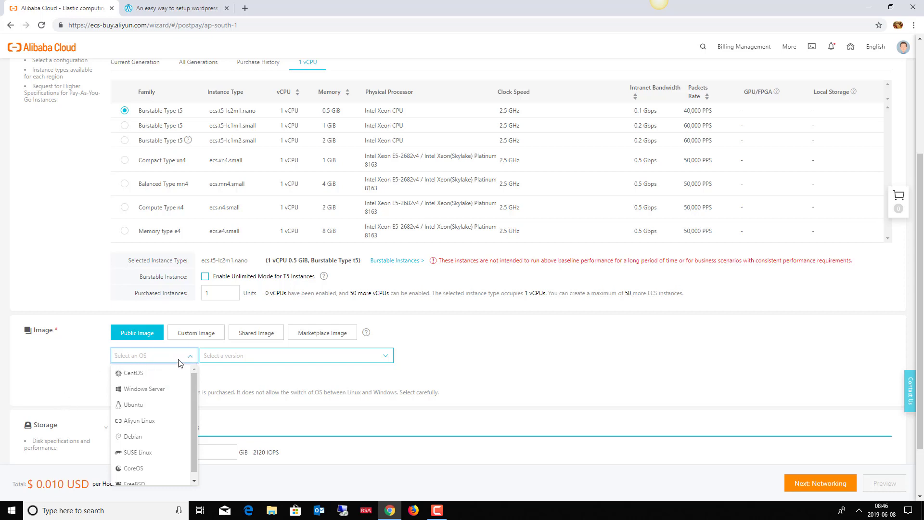
{"action": "left_click", "coordinate": [337, 335]}
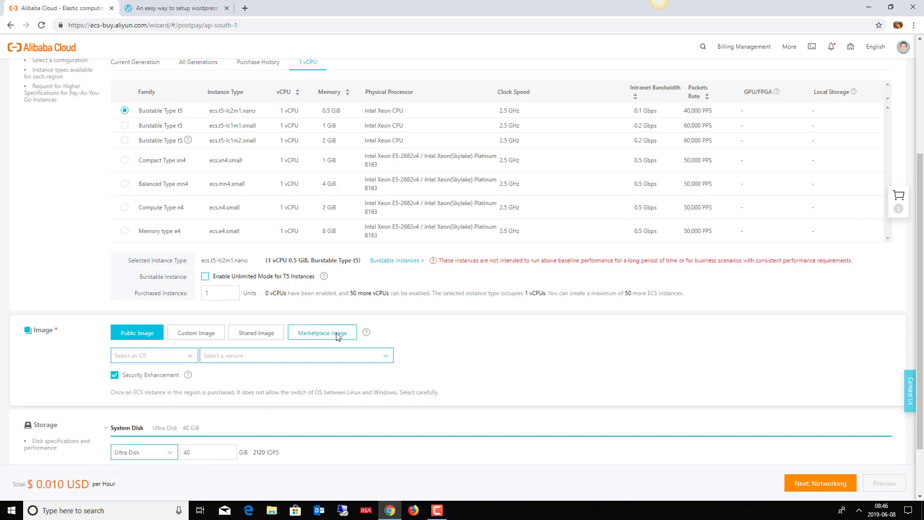
{"action": "left_click", "coordinate": [337, 335]}
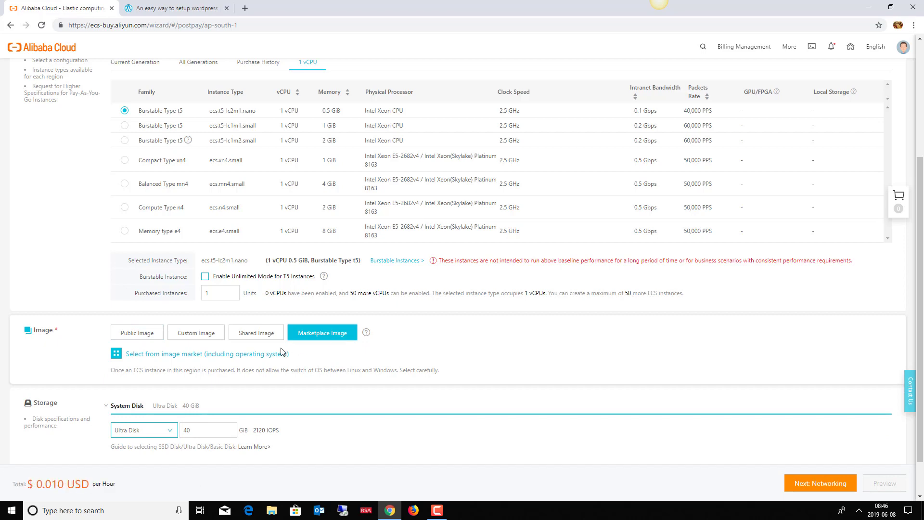
{"action": "left_click", "coordinate": [245, 355]}
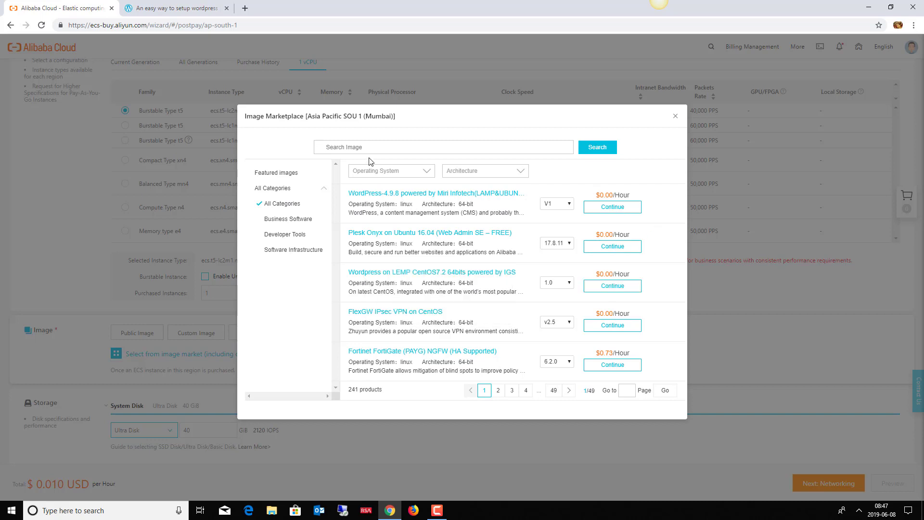
Step: Search the marketplace for wordpress and pick WordPress on LAMP CentOS 7.4 Lite from page 2
{"action": "left_click", "coordinate": [380, 147]}
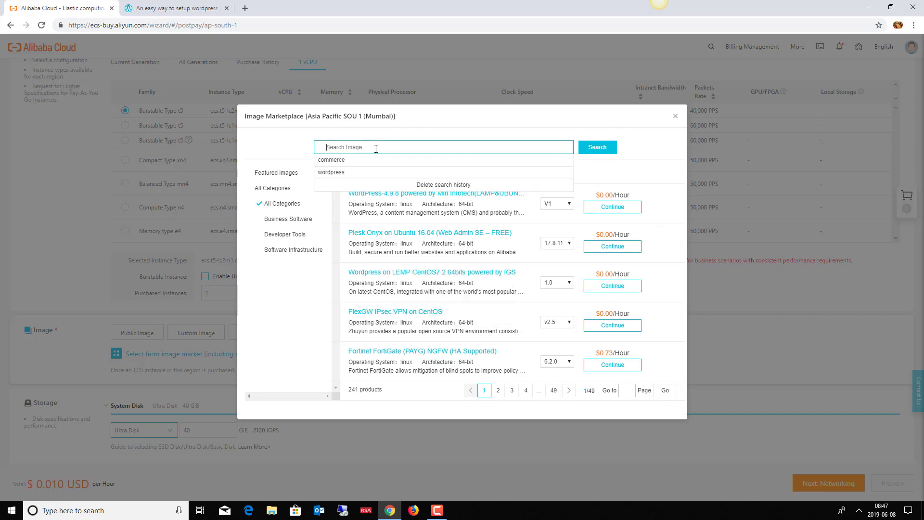
{"action": "left_click", "coordinate": [332, 172]}
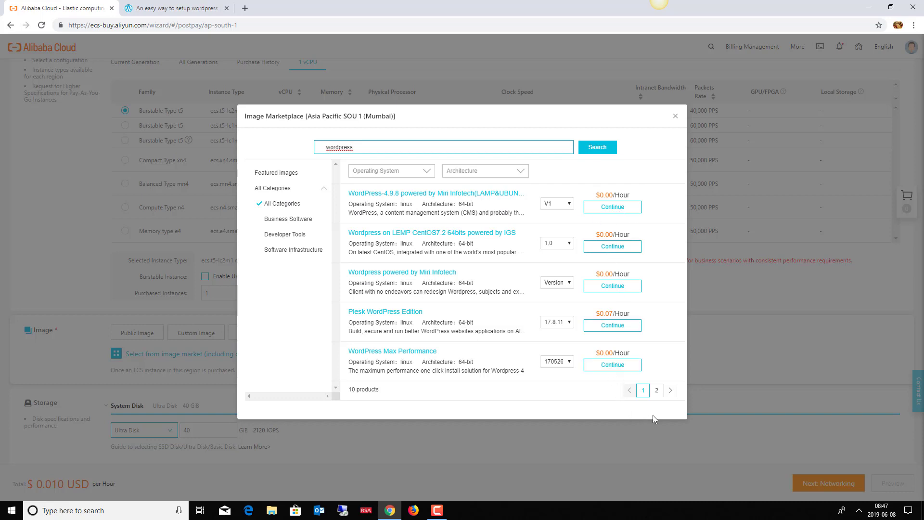
{"action": "left_click", "coordinate": [655, 392]}
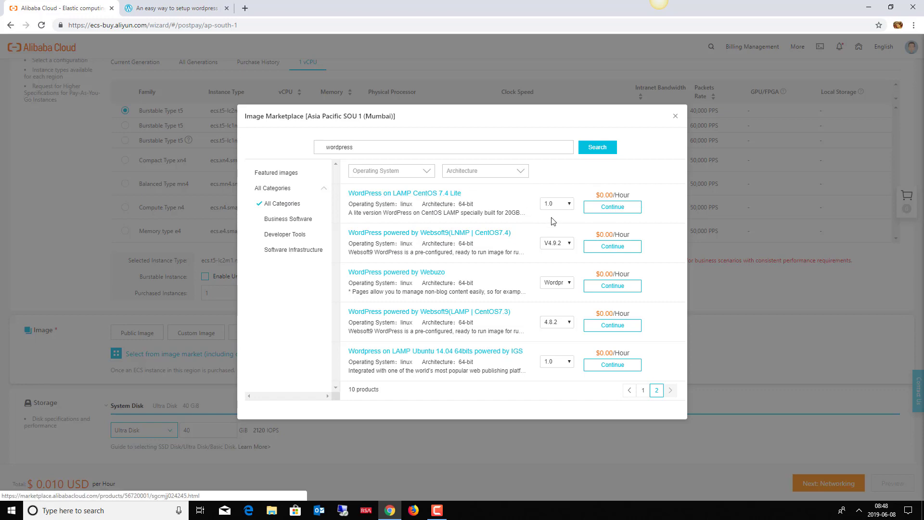
{"action": "left_click", "coordinate": [610, 212]}
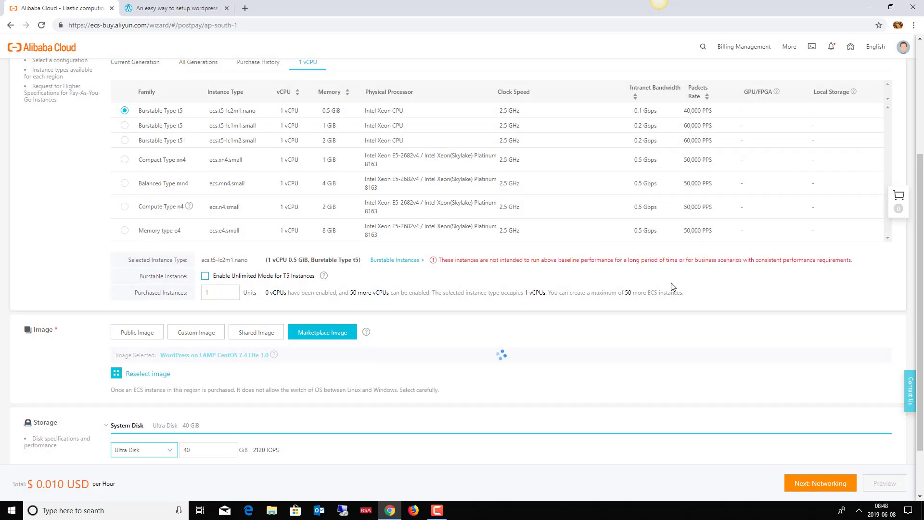
Step: Keep the 40 GiB Ultra Disk system disk and continue to Networking
{"action": "scroll", "coordinate": [921, 347], "scroll_direction": "down", "scroll_amount": 2}
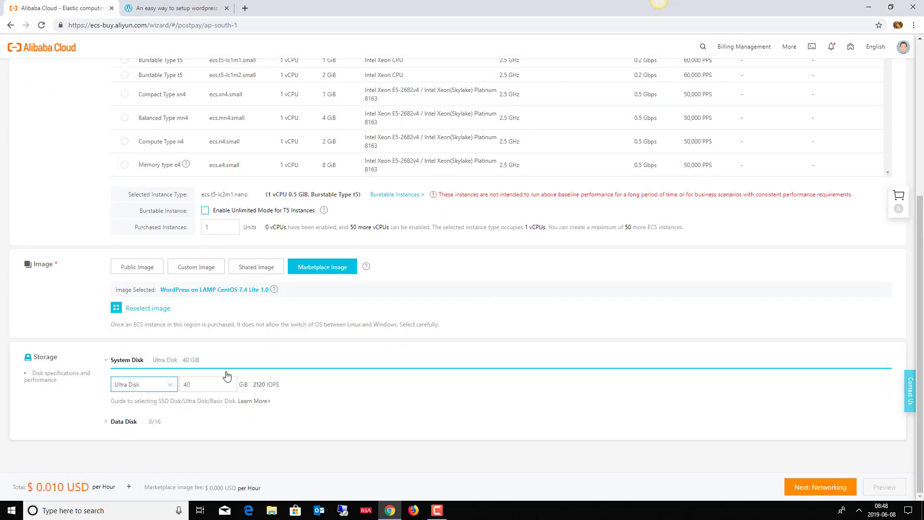
{"action": "left_click", "coordinate": [172, 388]}
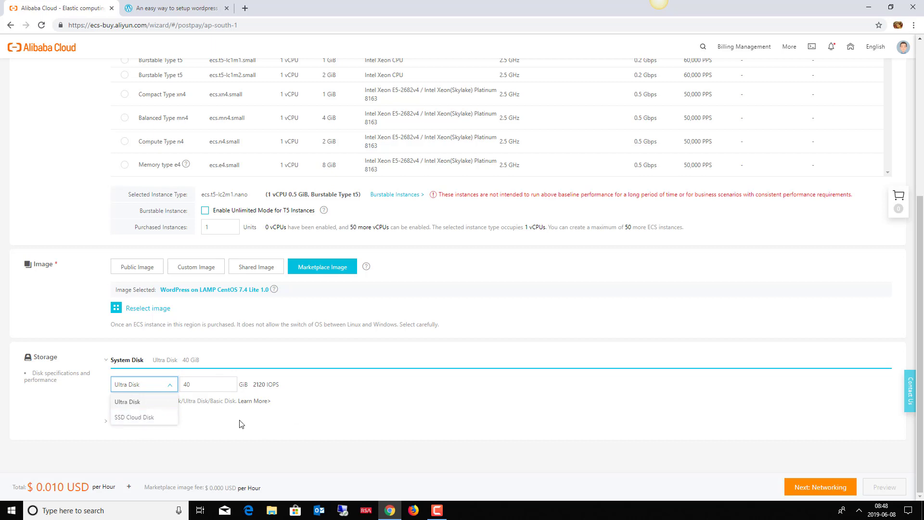
{"action": "left_click", "coordinate": [265, 420]}
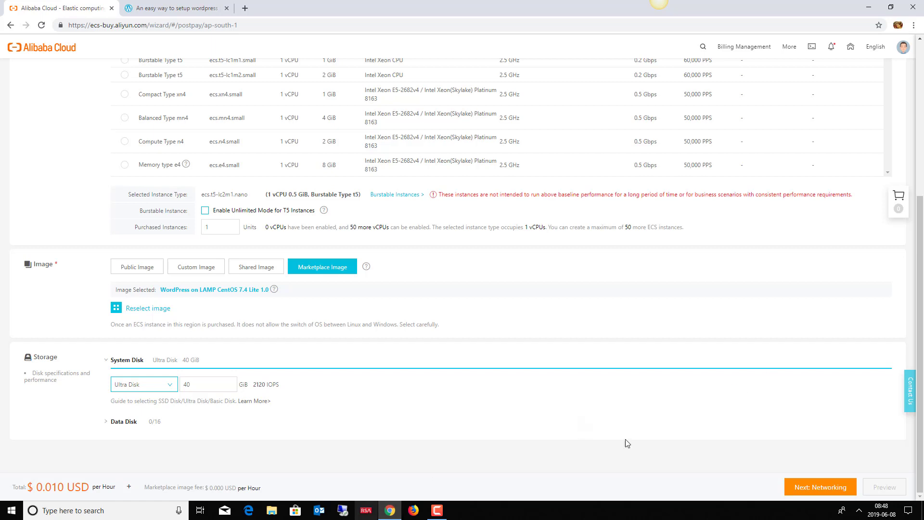
{"action": "left_click", "coordinate": [821, 486]}
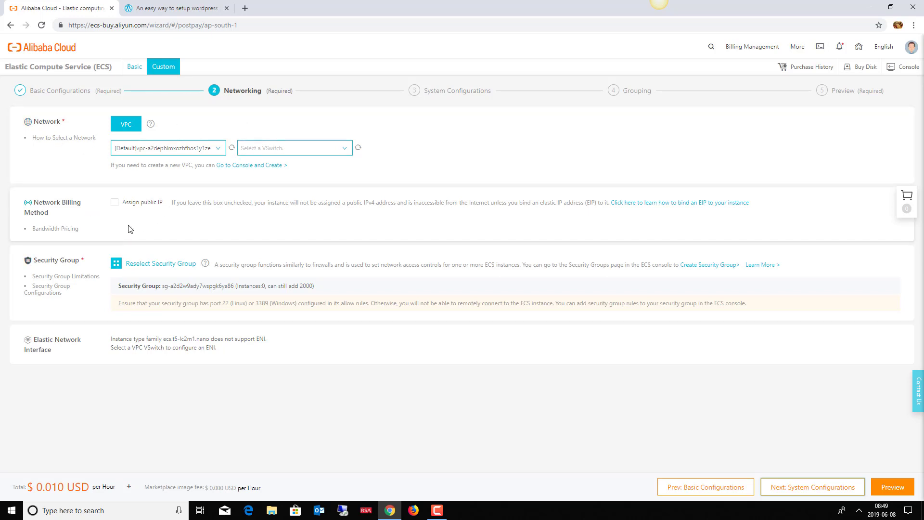
Step: Assign a public IP and set its bandwidth to 50 Mbps
{"action": "left_click", "coordinate": [115, 202]}
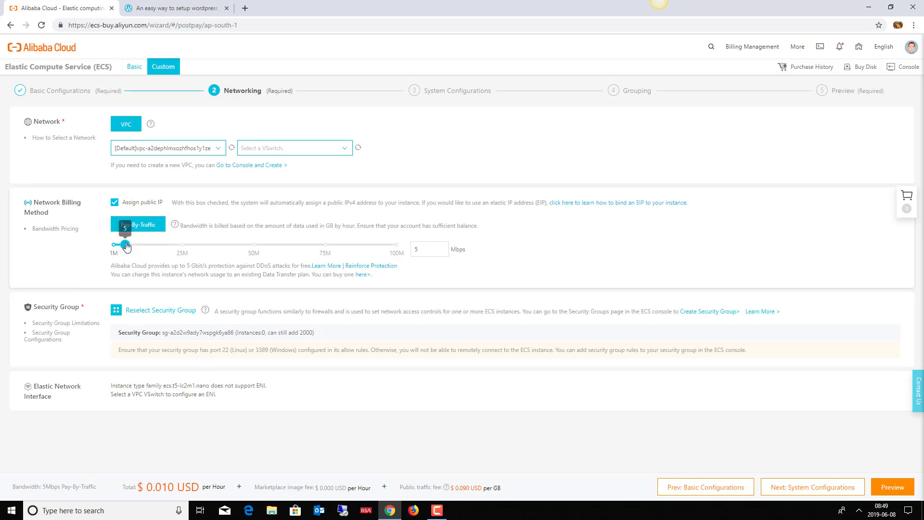
{"action": "left_click_drag", "start_coordinate": [125, 244], "coordinate": [242, 264]}
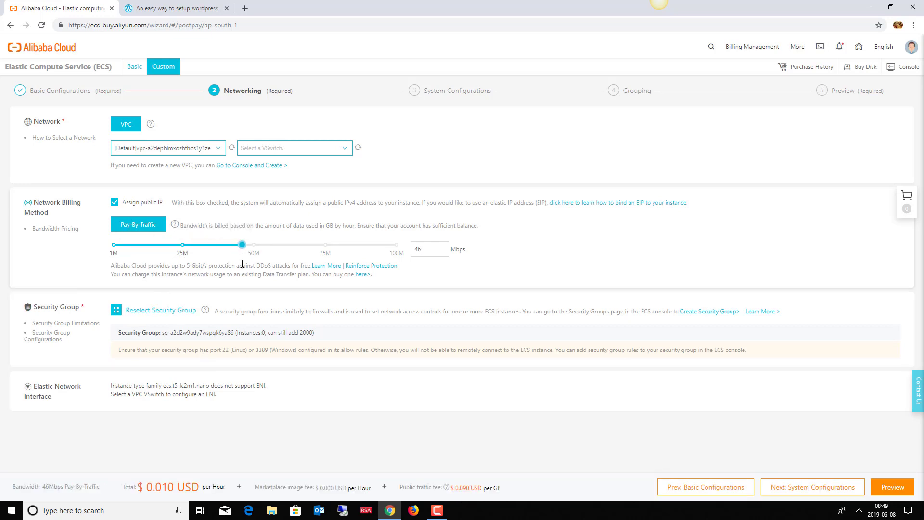
{"action": "mouse_move", "coordinate": [241, 251]}
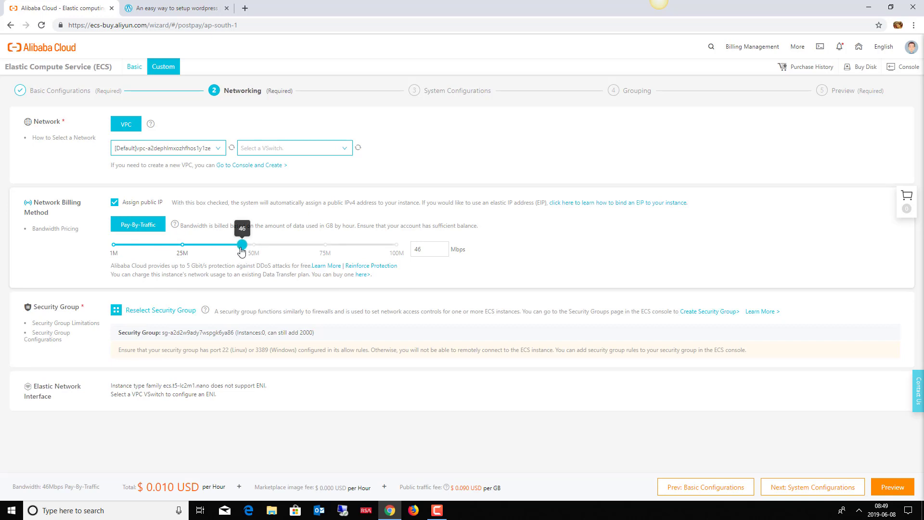
{"action": "left_click_drag", "start_coordinate": [242, 251], "coordinate": [176, 248]}
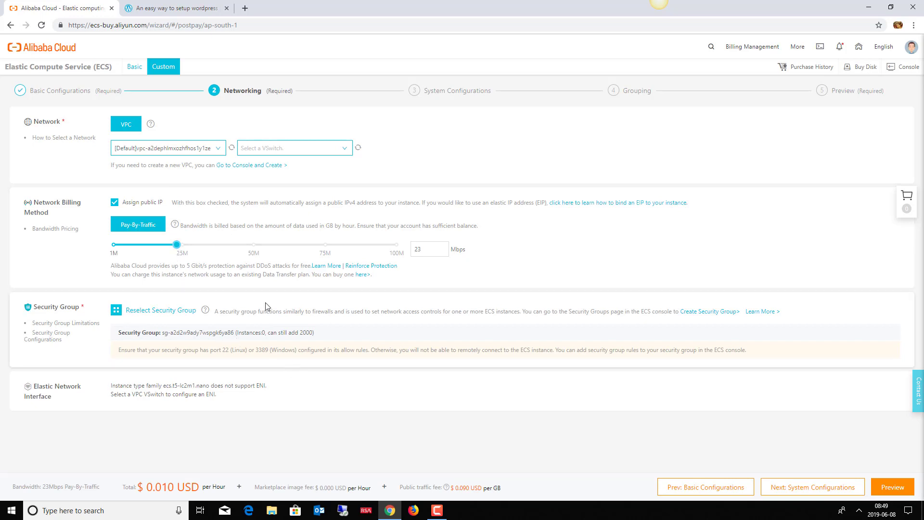
{"action": "left_click_drag", "start_coordinate": [176, 244], "coordinate": [255, 247]}
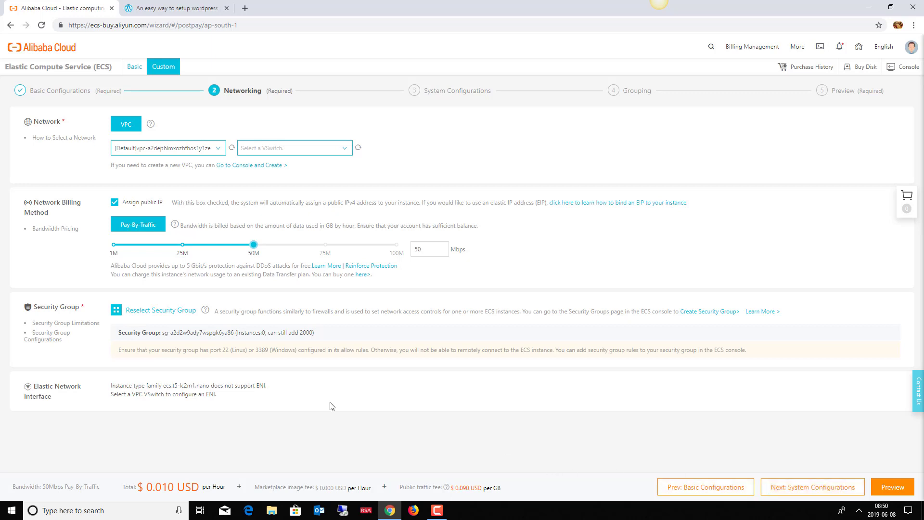
Step: Attach the instance to the default VSwitch in Zone B (172.31.64.0/20)
{"action": "left_click", "coordinate": [789, 488]}
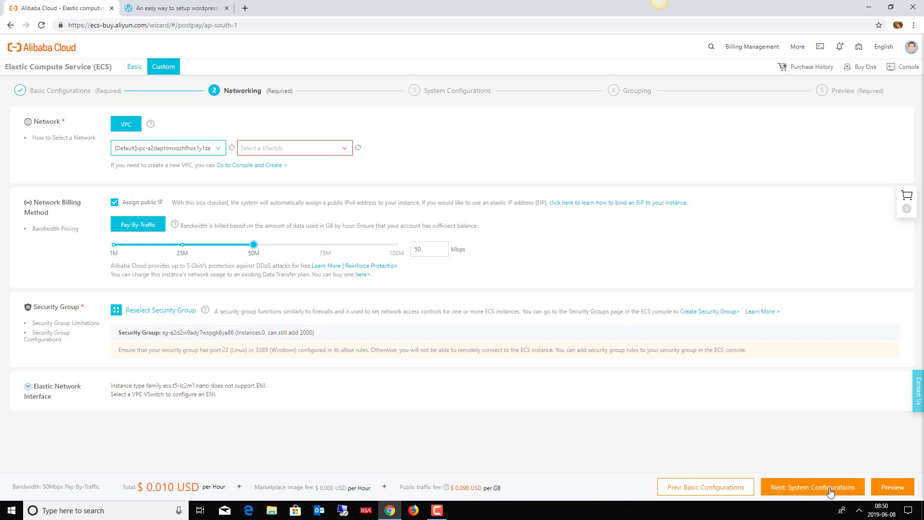
{"action": "left_click", "coordinate": [829, 491]}
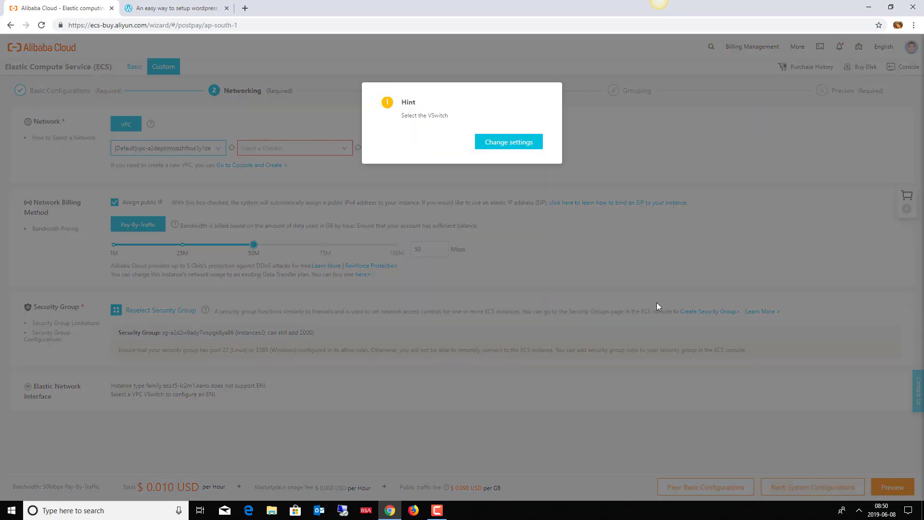
{"action": "left_click", "coordinate": [503, 142]}
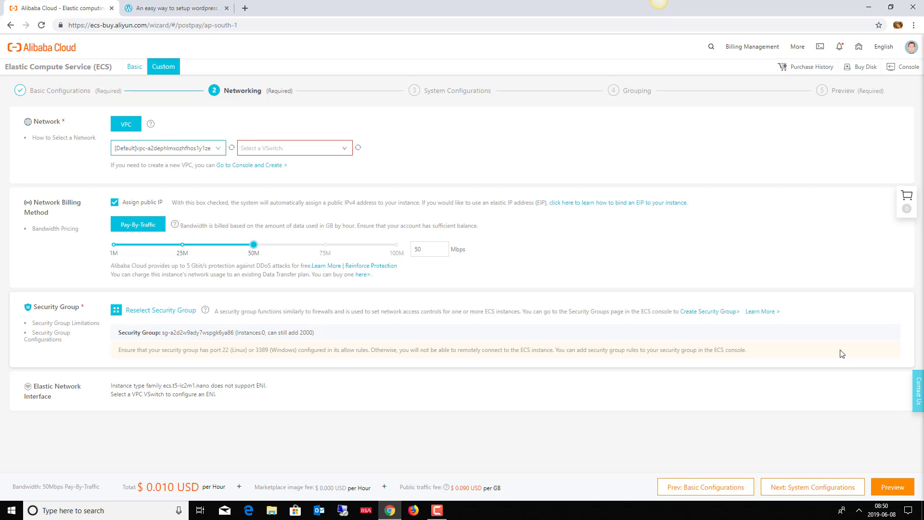
{"action": "left_click", "coordinate": [340, 152]}
{"action": "left_click", "coordinate": [282, 174]}
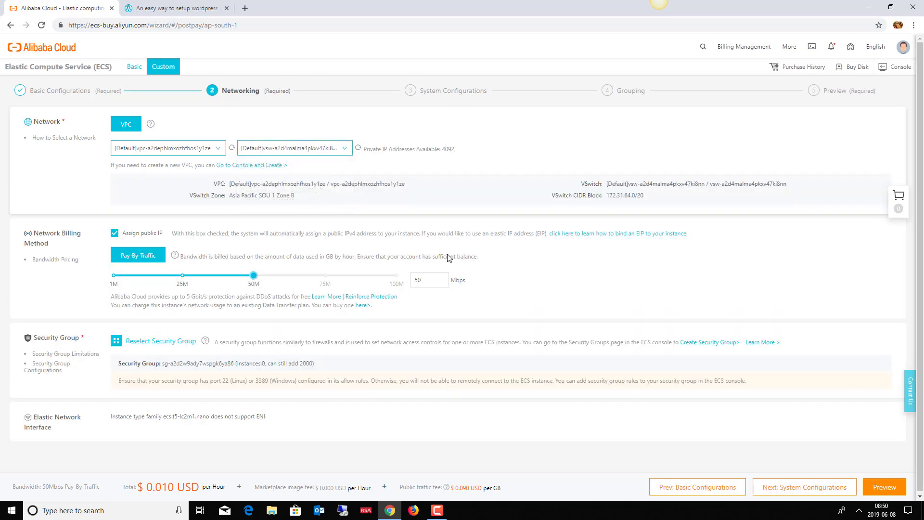
Step: On System Configurations, choose password logon and enter and confirm the root password
{"action": "left_click", "coordinate": [810, 488]}
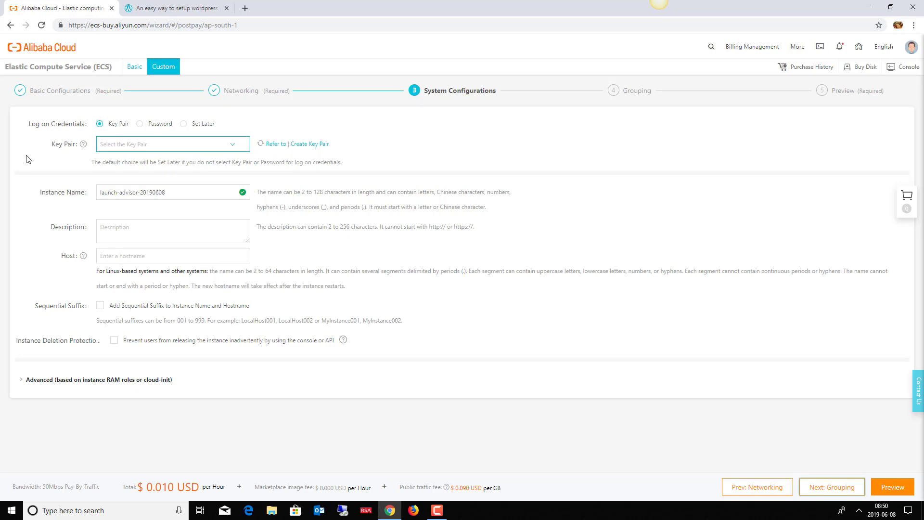
{"action": "left_click", "coordinate": [140, 128]}
{"action": "left_click", "coordinate": [110, 165]}
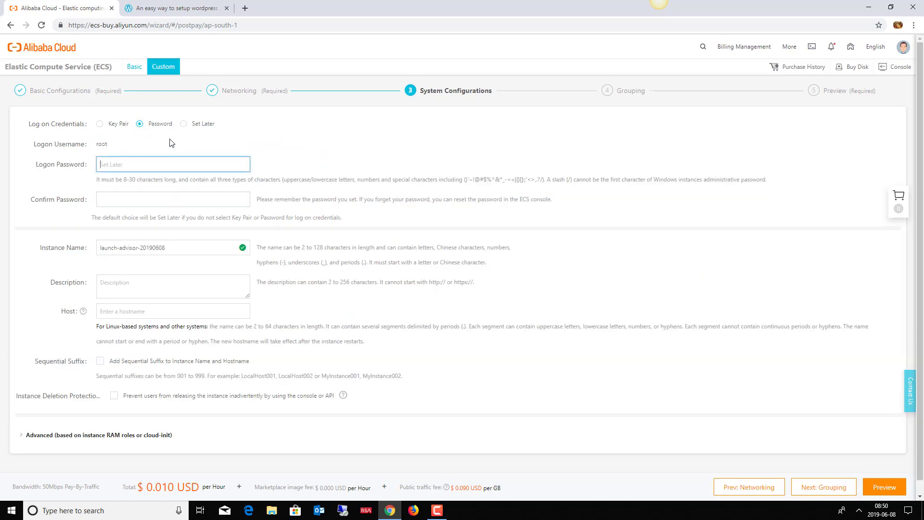
{"action": "type", "text": "******"}
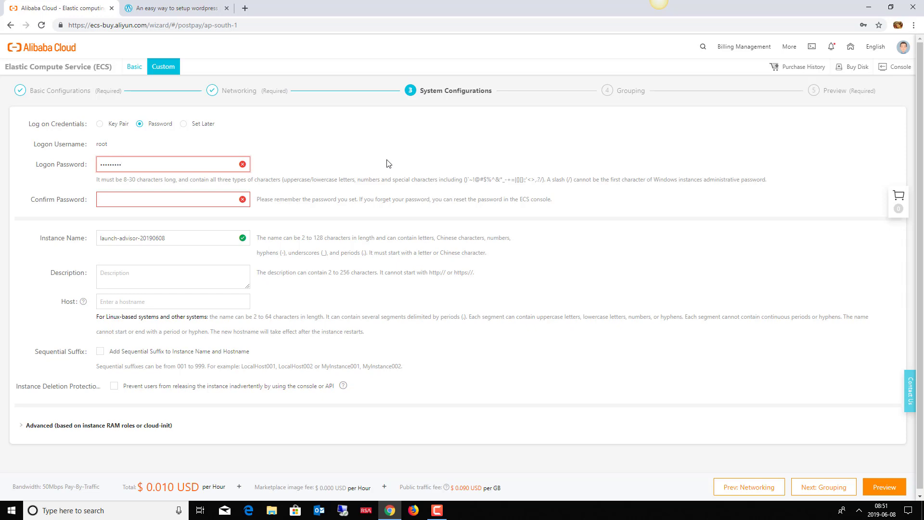
{"action": "type", "text": "*"}
{"action": "key", "text": "Tab"}
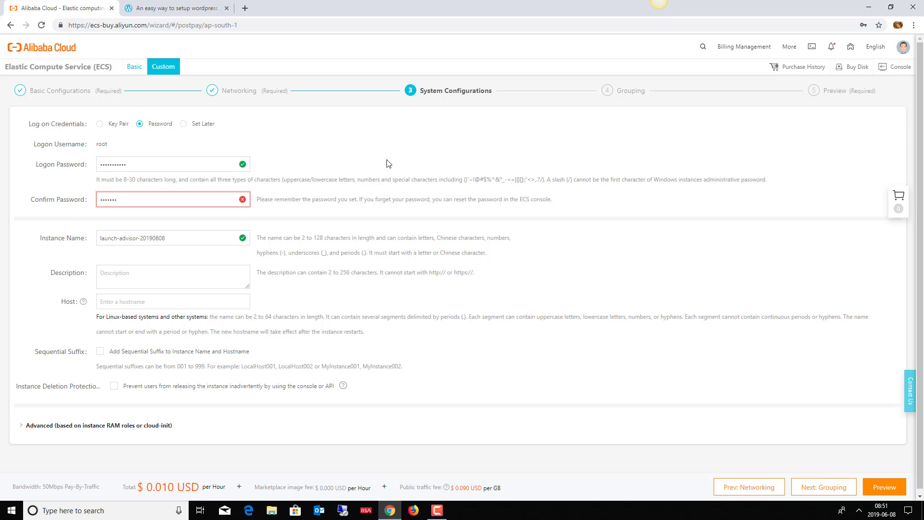
{"action": "key", "text": "ctrl+a"}
{"action": "key", "text": "BackSpace"}
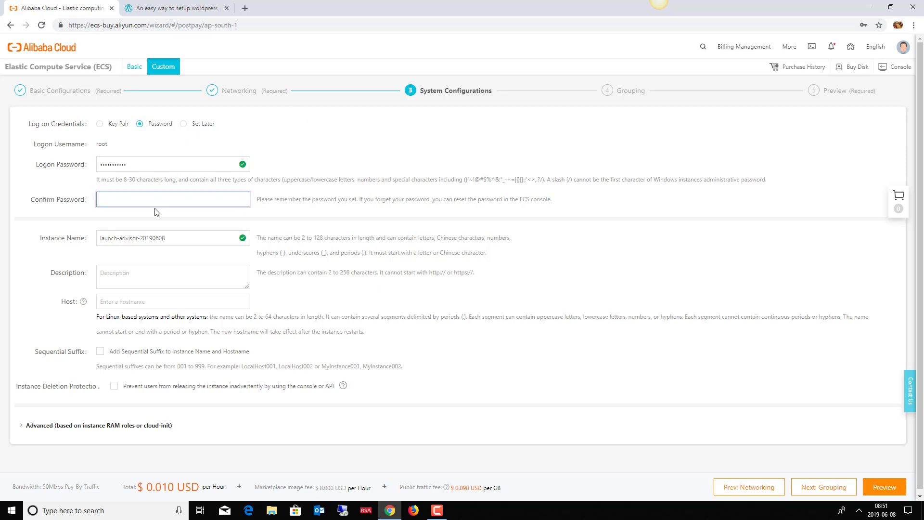
{"action": "type", "text": "***********"}
Step: Rename the instance to wordpressdemo
{"action": "left_click_drag", "start_coordinate": [177, 241], "coordinate": [80, 242]}
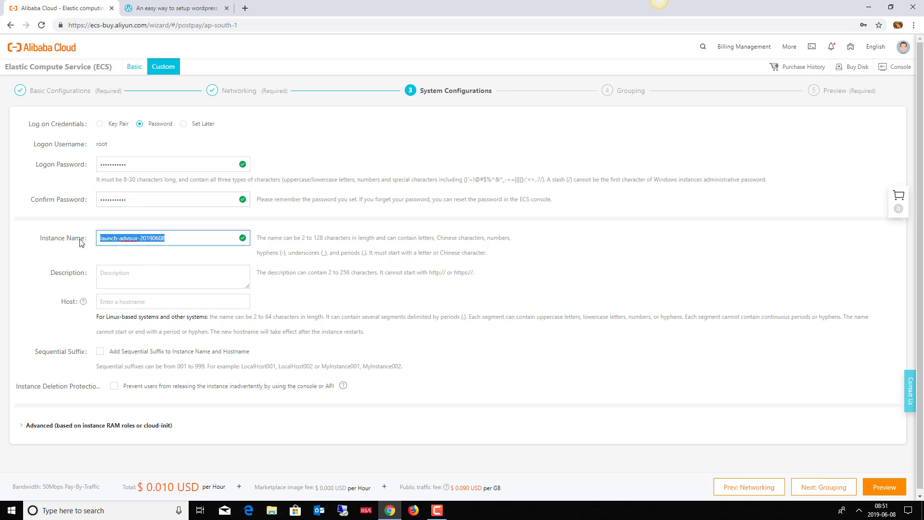
{"action": "type", "text": "w"}
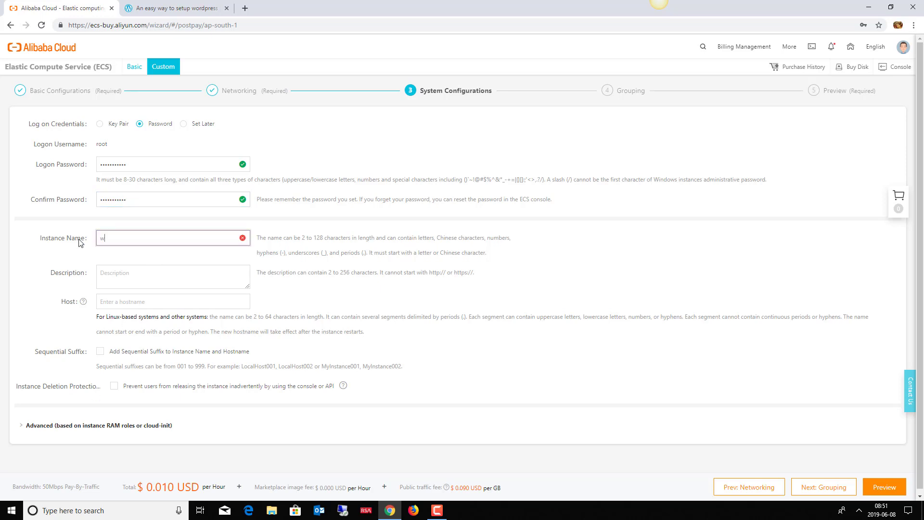
{"action": "type", "text": "ordpressdemo"}
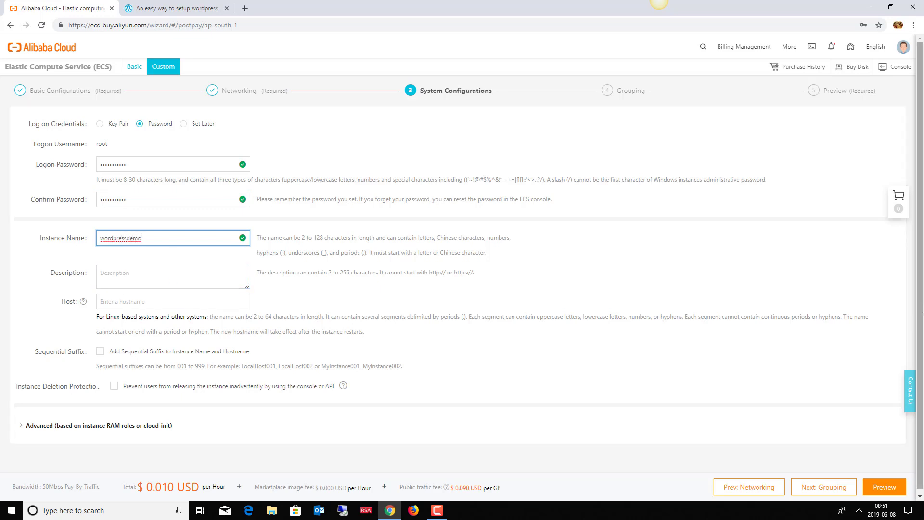
{"action": "scroll", "coordinate": [922, 406], "scroll_direction": "down", "scroll_amount": 1}
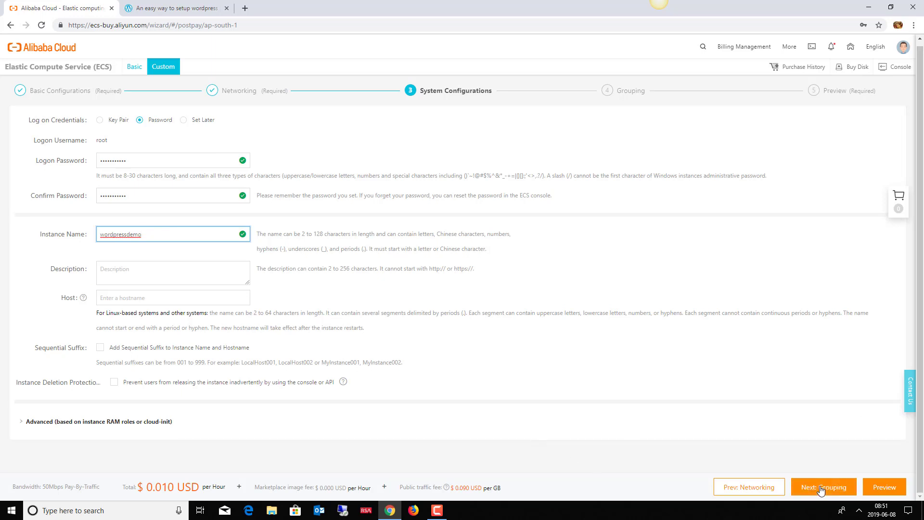
Step: Pass Grouping without tags and reach the Preview summary at $0.010 USD per hour
{"action": "left_click", "coordinate": [821, 489]}
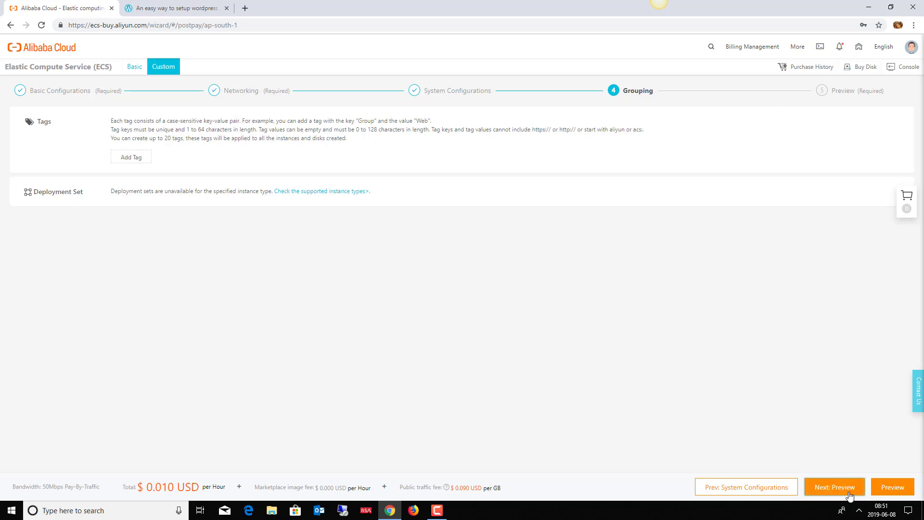
{"action": "left_click", "coordinate": [849, 495]}
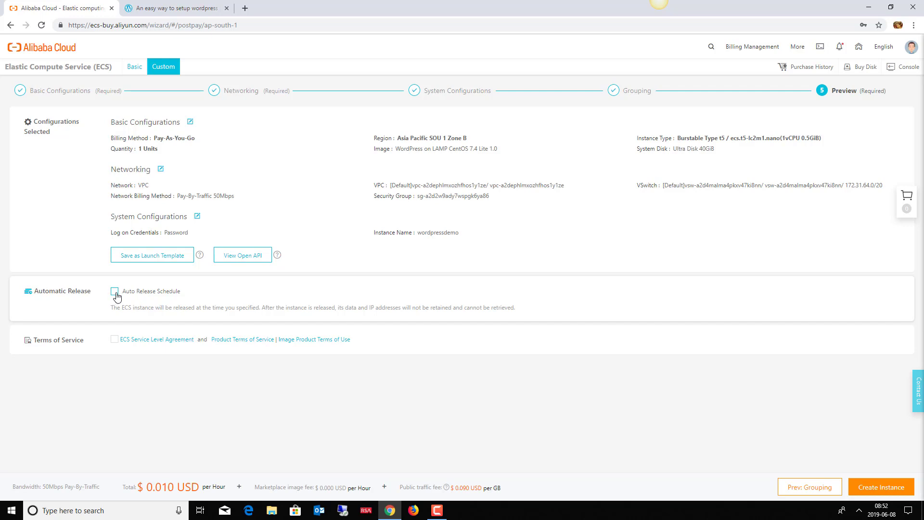
Step: Enable auto release and pick June 9, 2019 at 09:15 as the release time
{"action": "left_click", "coordinate": [115, 292]}
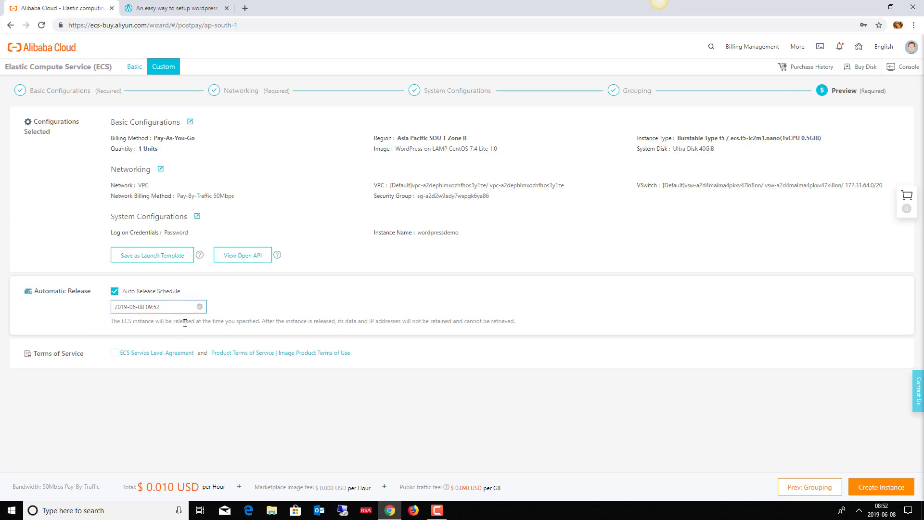
{"action": "left_click", "coordinate": [199, 307]}
{"action": "left_click", "coordinate": [197, 311]}
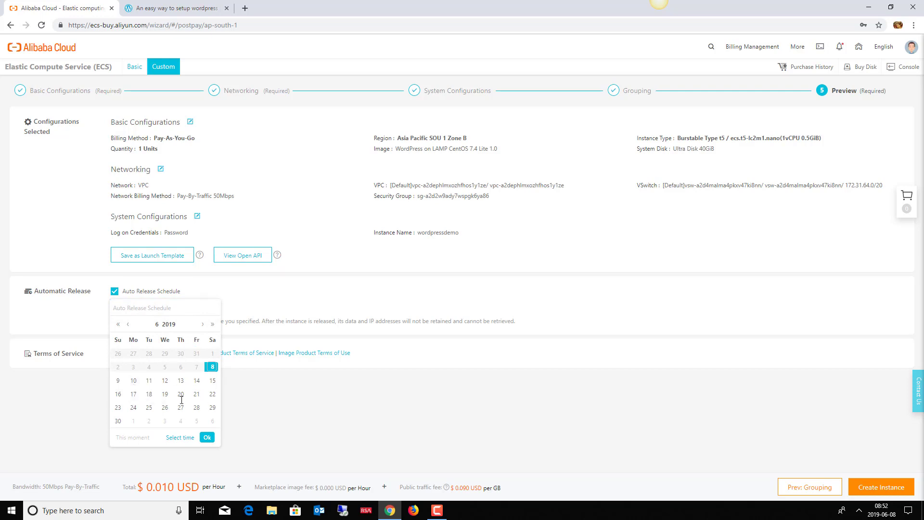
{"action": "left_click", "coordinate": [119, 382]}
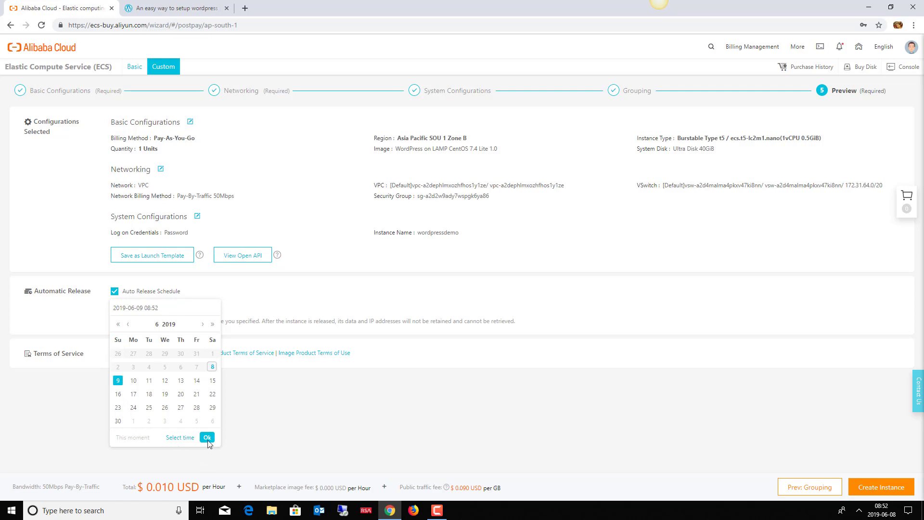
{"action": "left_click", "coordinate": [178, 438]}
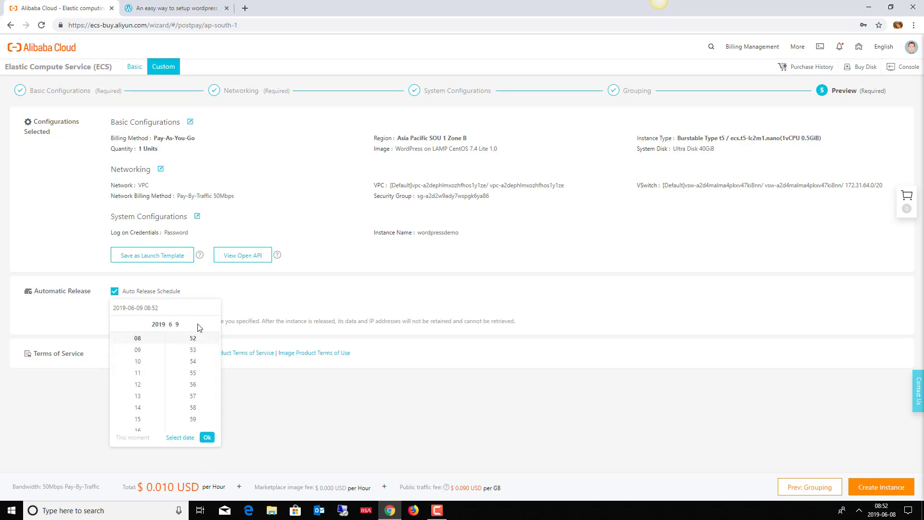
{"action": "left_click", "coordinate": [137, 351]}
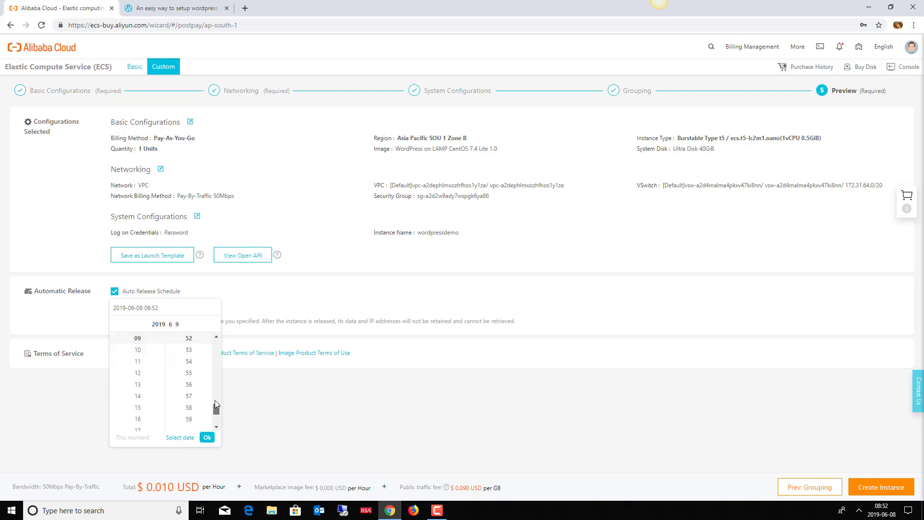
{"action": "left_click_drag", "start_coordinate": [216, 407], "coordinate": [212, 361]}
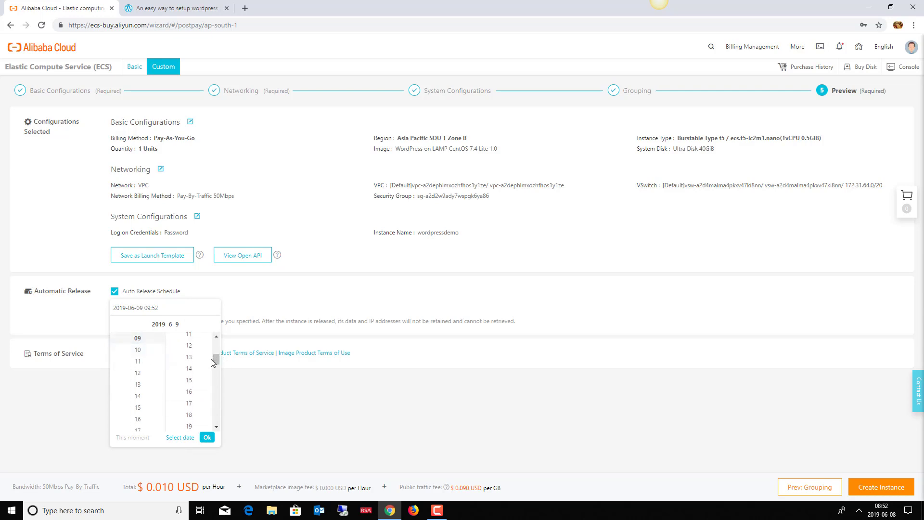
{"action": "left_click", "coordinate": [185, 381]}
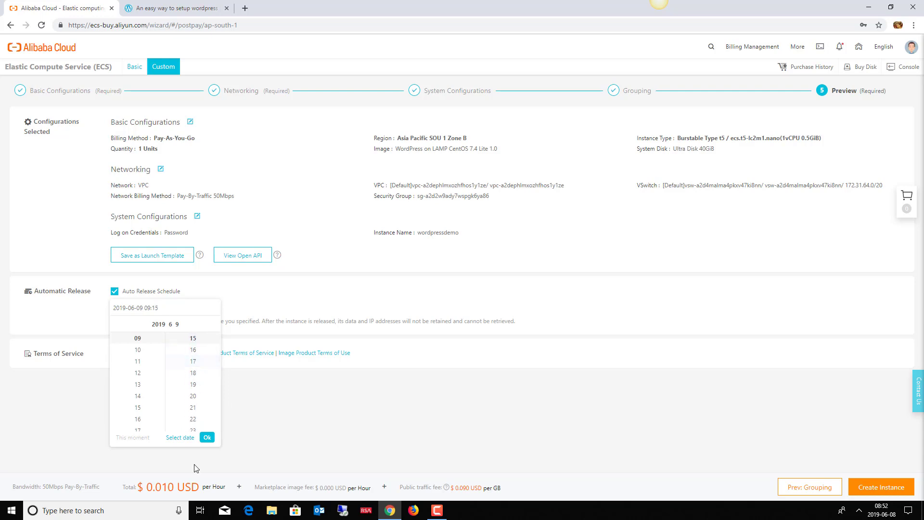
{"action": "left_click", "coordinate": [206, 438]}
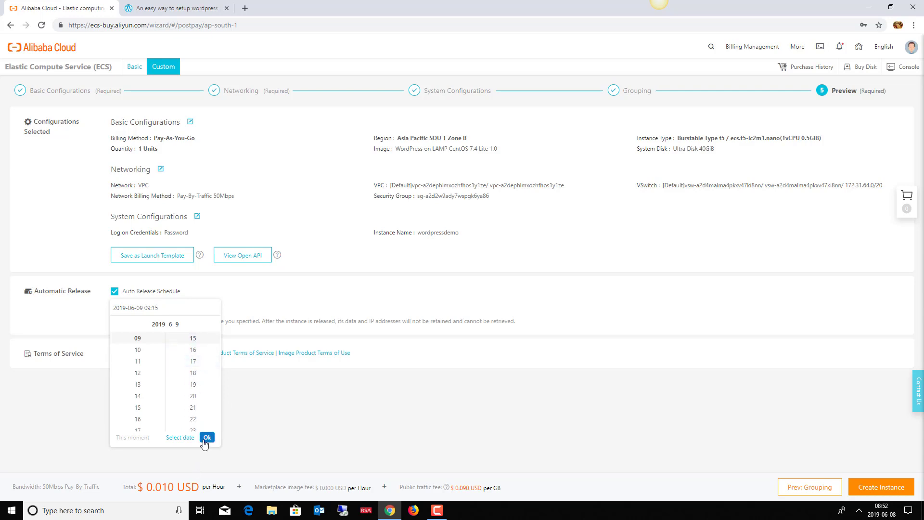
{"action": "left_click", "coordinate": [130, 309]}
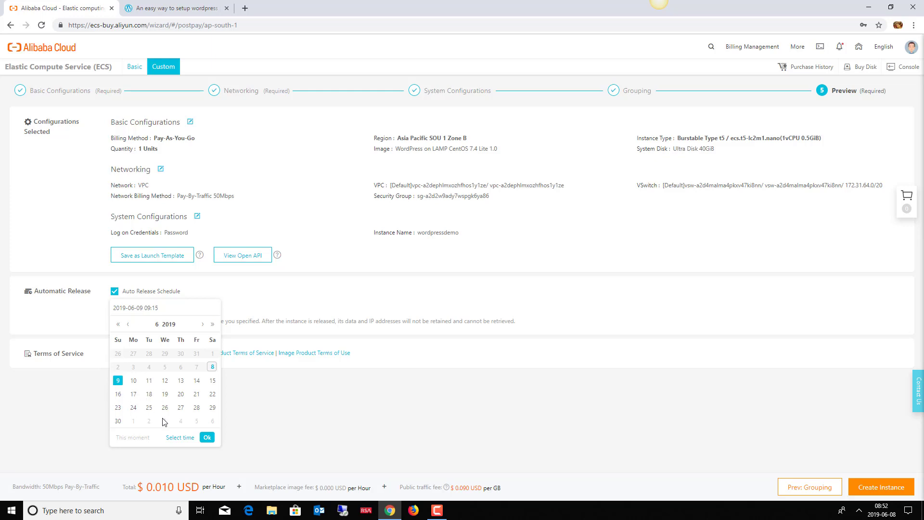
{"action": "left_click", "coordinate": [207, 437]}
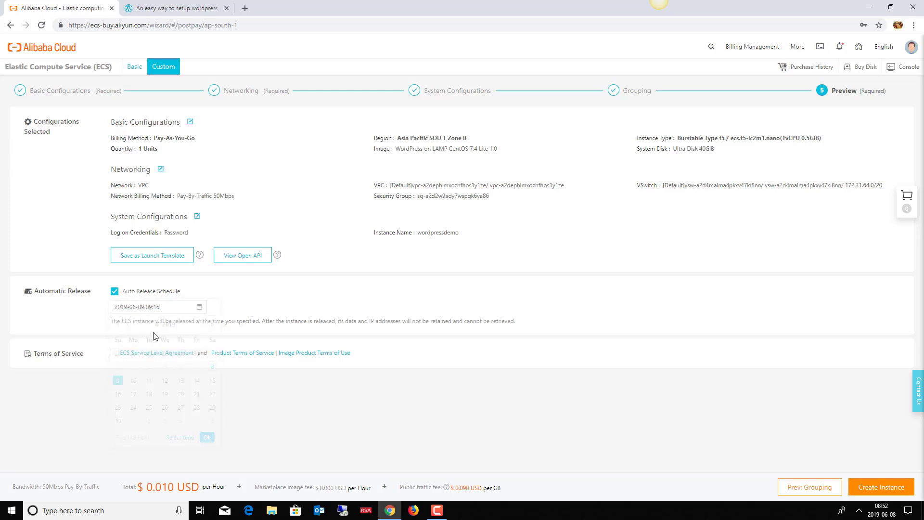
{"action": "left_click", "coordinate": [145, 308]}
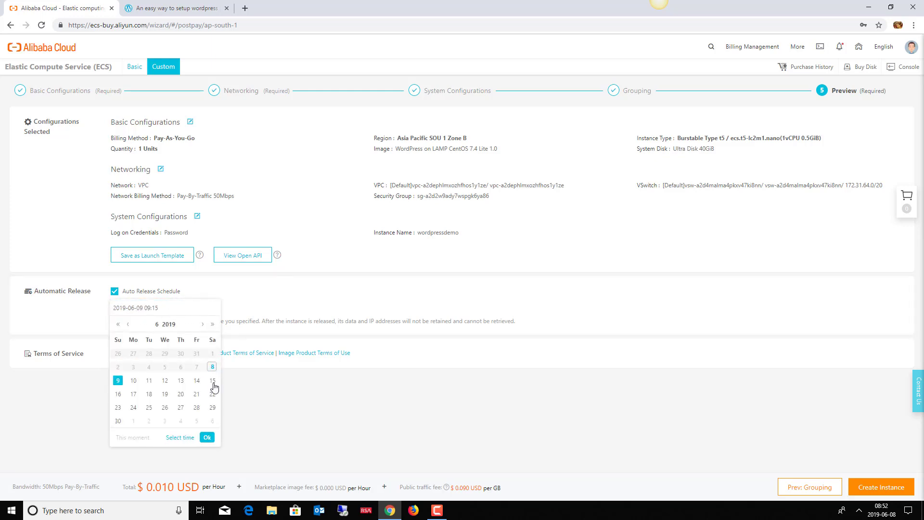
{"action": "left_click", "coordinate": [292, 417]}
{"action": "left_click", "coordinate": [114, 292]}
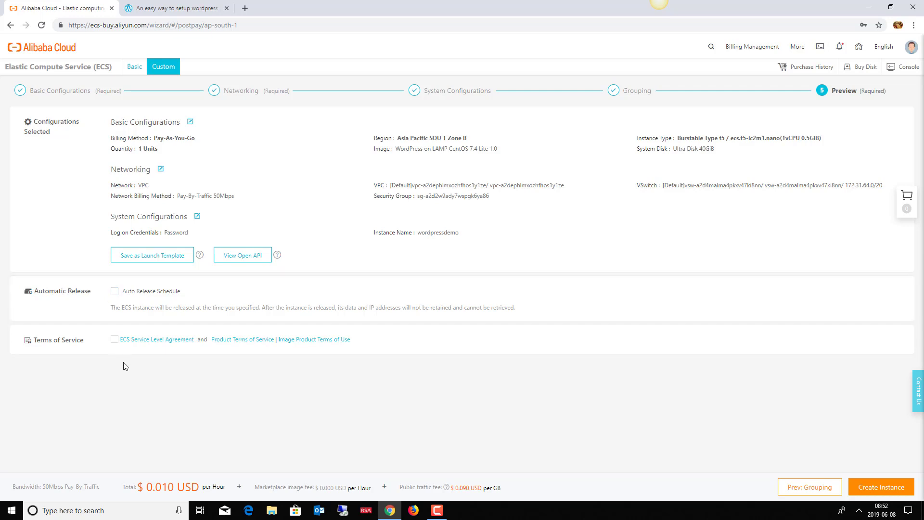
{"action": "left_click", "coordinate": [115, 292]}
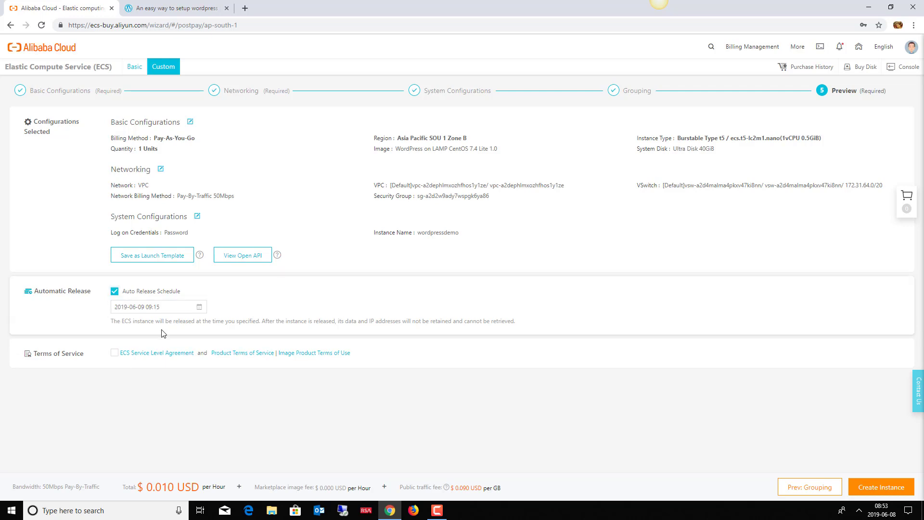
Step: Turn off auto release, accept the ECS terms of service, and create the WordPress instance
{"action": "left_click", "coordinate": [114, 291]}
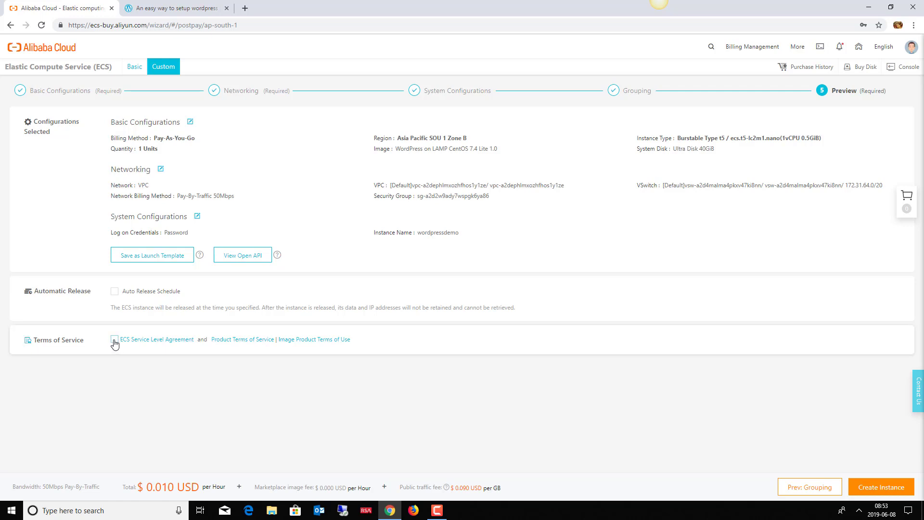
{"action": "left_click", "coordinate": [115, 340]}
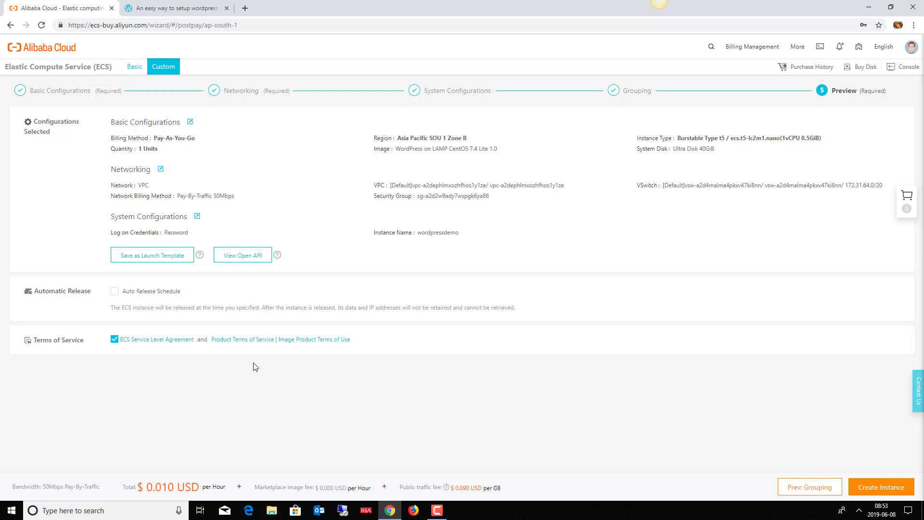
{"action": "left_click", "coordinate": [893, 493]}
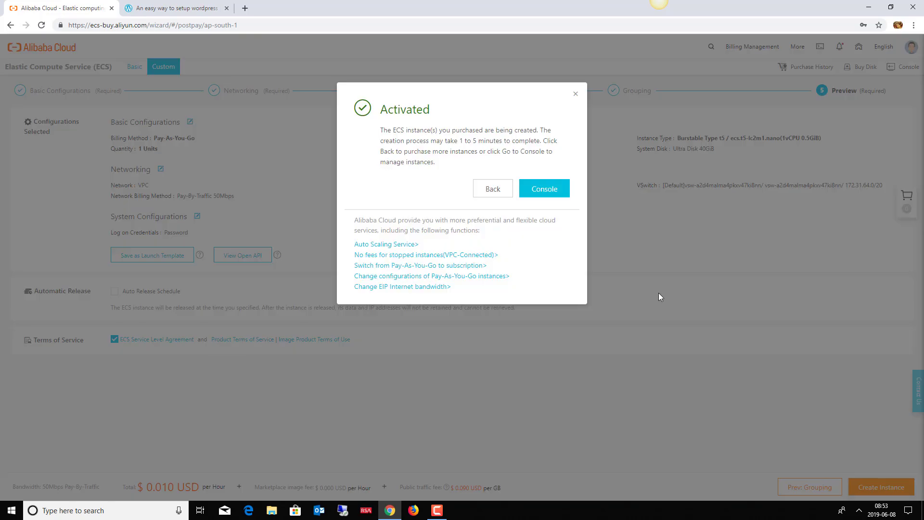
Step: Go from the activation dialog to the ECS Instances list showing wordpressdemo starting
{"action": "left_click", "coordinate": [546, 192]}
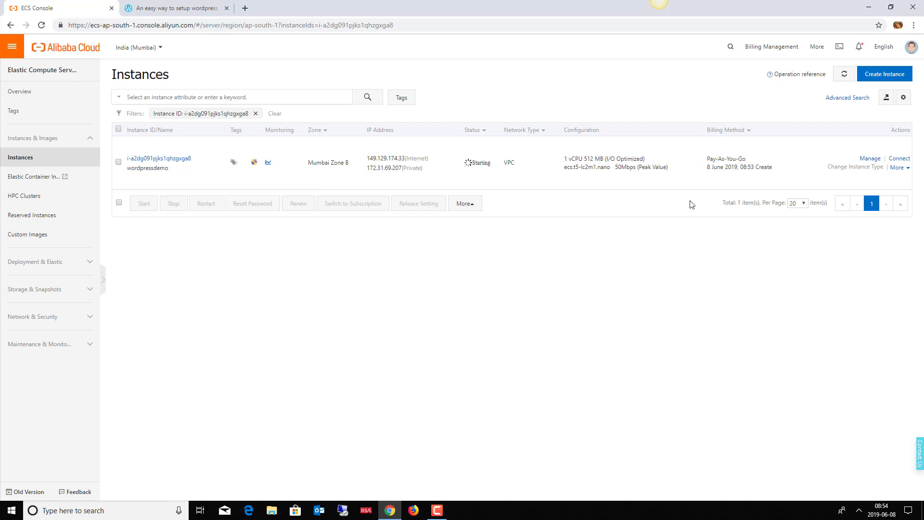
Step: Look through wordpressdemo's More actions menu, then select its public IP 149.129.174.33
{"action": "left_click", "coordinate": [898, 167]}
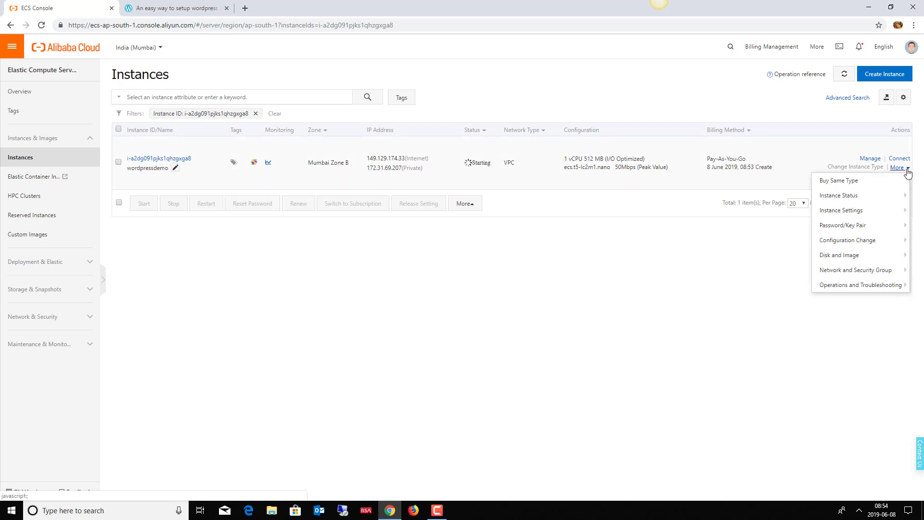
{"action": "mouse_move", "coordinate": [840, 228]}
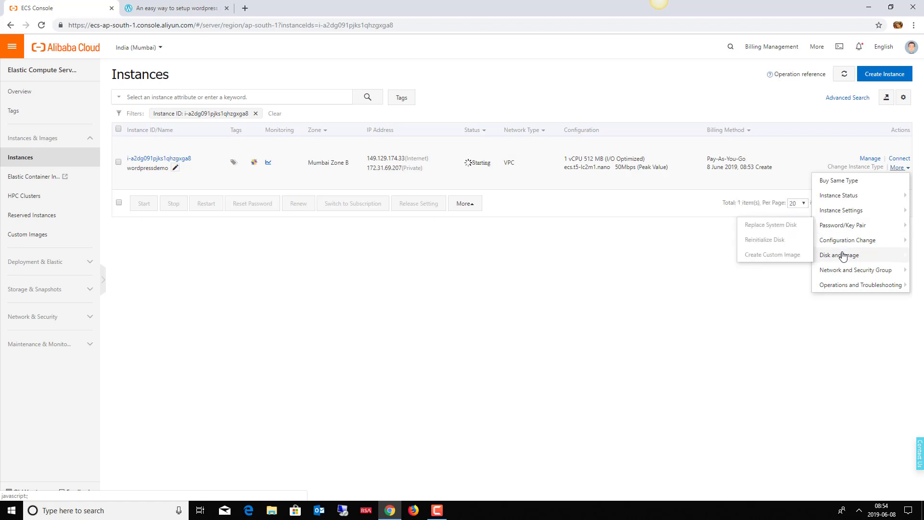
{"action": "mouse_move", "coordinate": [839, 259]}
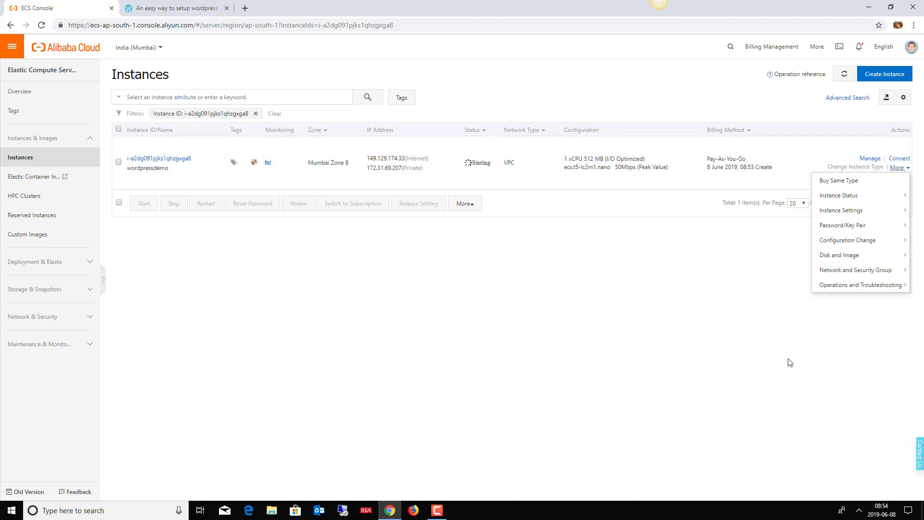
{"action": "left_click", "coordinate": [679, 301]}
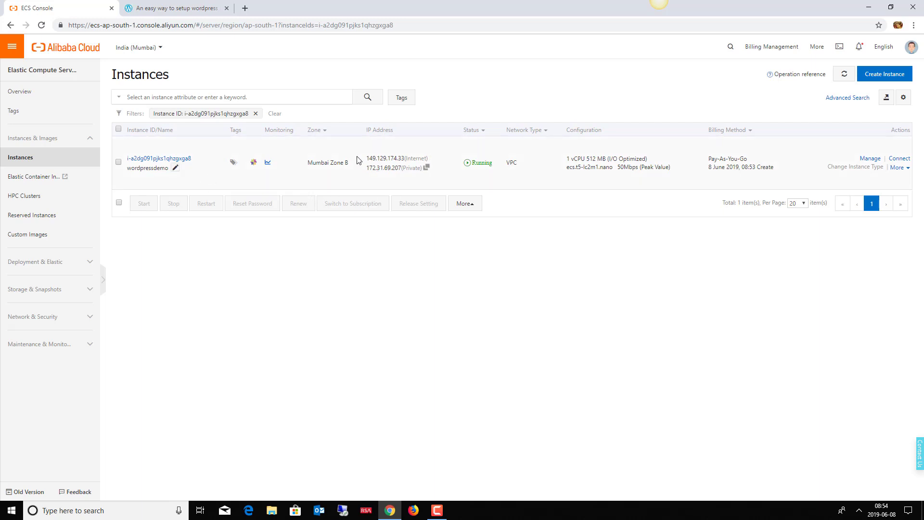
{"action": "left_click_drag", "start_coordinate": [368, 161], "coordinate": [406, 161]}
{"action": "key", "text": "ctrl+c"}
Step: Load 149.129.174.33 in a new tab and start the WordPress installation
{"action": "left_click", "coordinate": [245, 8]}
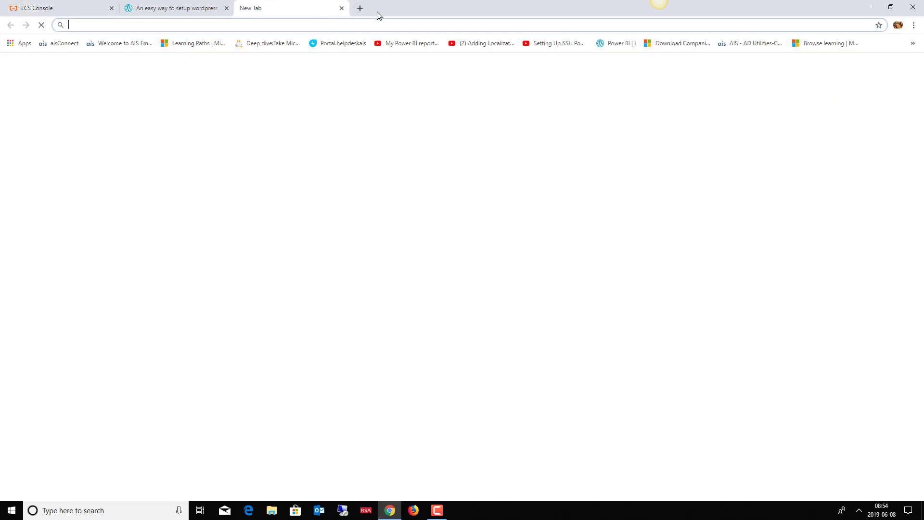
{"action": "key", "text": "ctrl+v"}
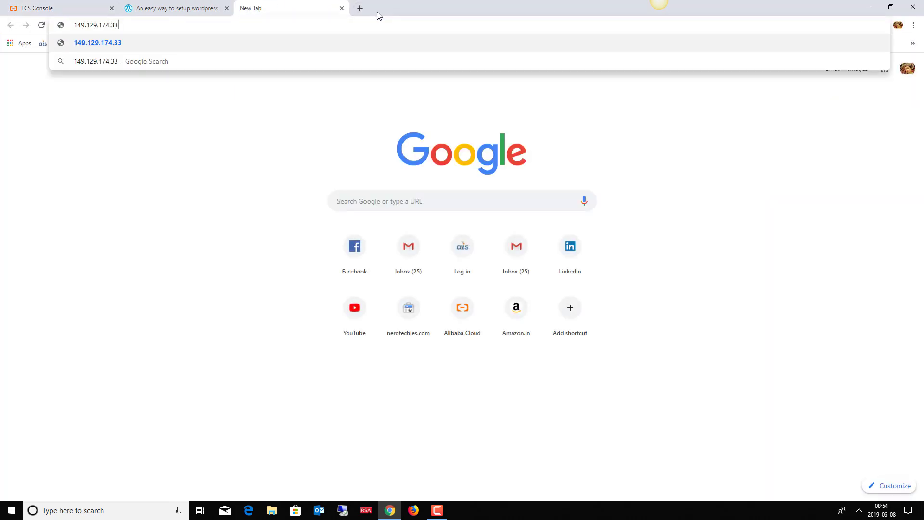
{"action": "key", "text": "Return"}
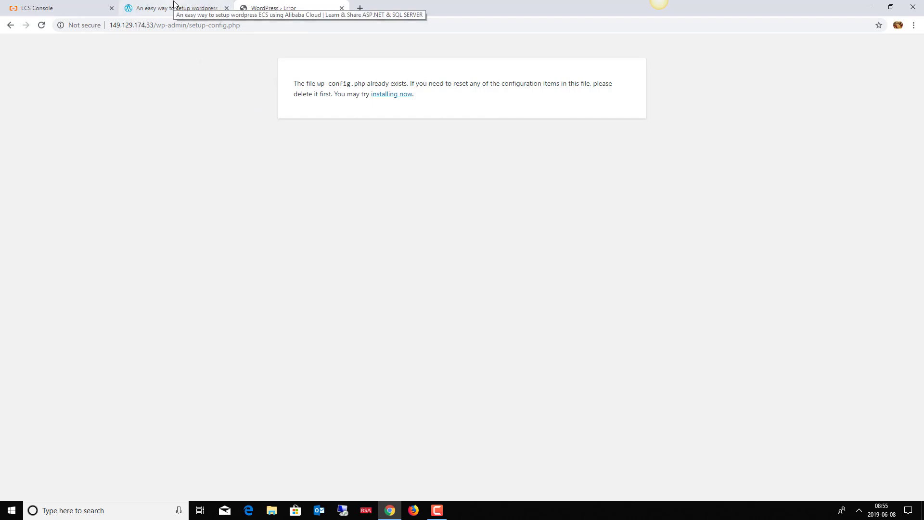
{"action": "left_click", "coordinate": [396, 96]}
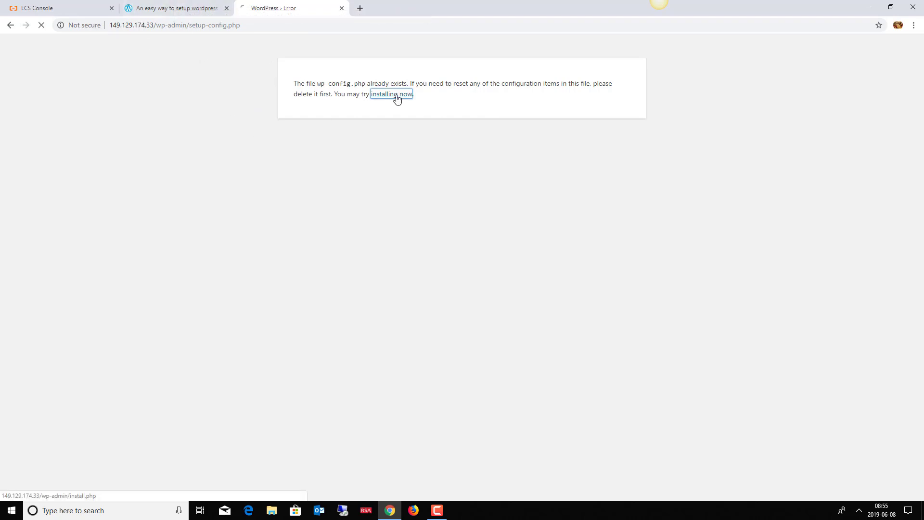
{"action": "left_click", "coordinate": [180, 7]}
{"action": "left_click", "coordinate": [279, 7]}
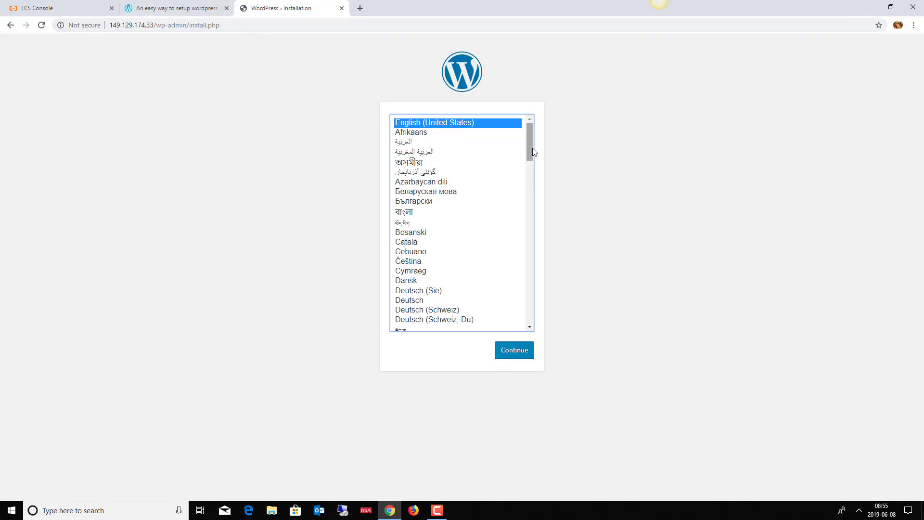
{"action": "mouse_move", "coordinate": [530, 148]}
{"action": "left_mouse_down"}
{"action": "mouse_move", "coordinate": [546, 327]}
{"action": "mouse_move", "coordinate": [532, 201]}
{"action": "mouse_move", "coordinate": [542, 138]}
{"action": "left_mouse_up"}
Step: Start a VNC connection to wordpressdemo and copy its one-time VNC password
{"action": "left_click", "coordinate": [56, 8]}
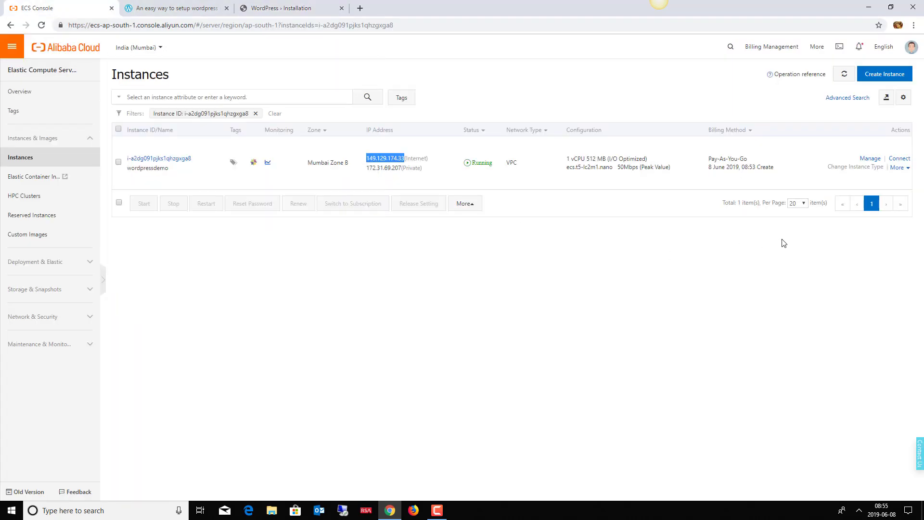
{"action": "left_click", "coordinate": [904, 160]}
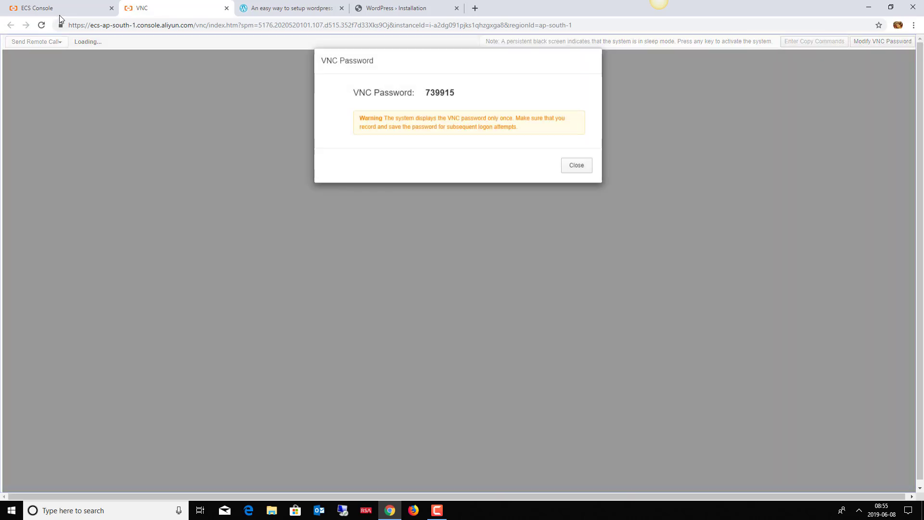
{"action": "double_click", "coordinate": [433, 91]}
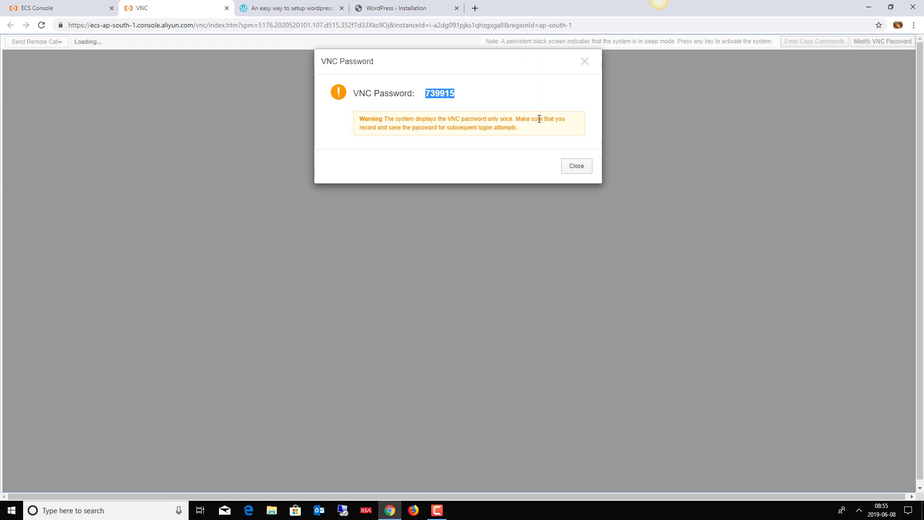
{"action": "key", "text": "ctrl+c"}
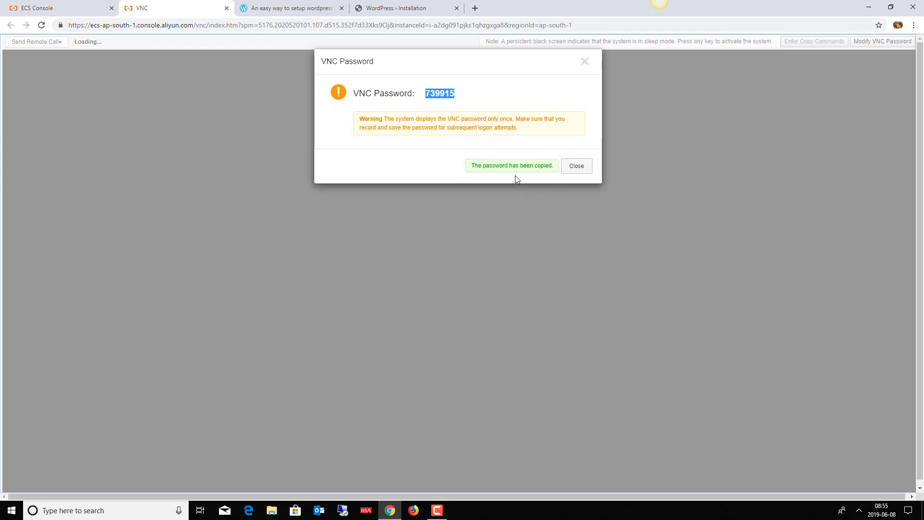
{"action": "left_click", "coordinate": [576, 166]}
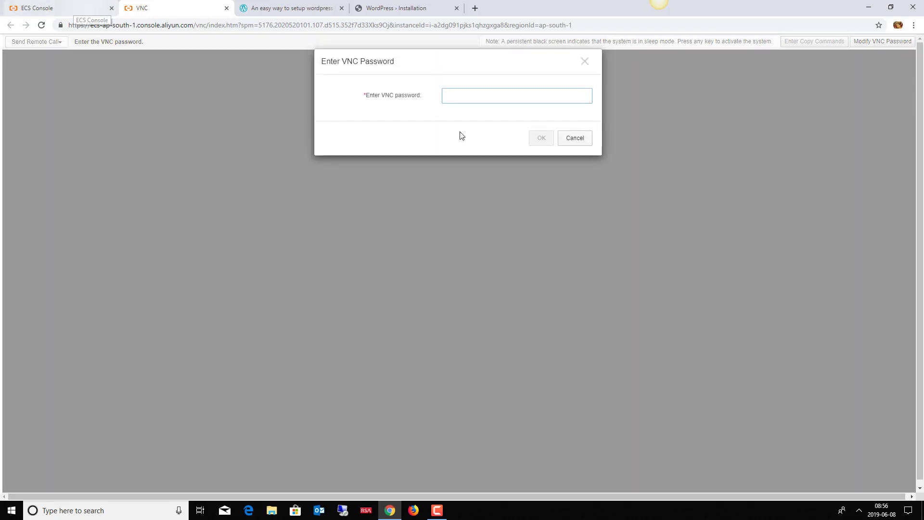
Step: Connect to VNC with the copied password, log in as root, and close the WordPress tab
{"action": "key", "text": "ctrl+v"}
{"action": "left_click", "coordinate": [541, 139]}
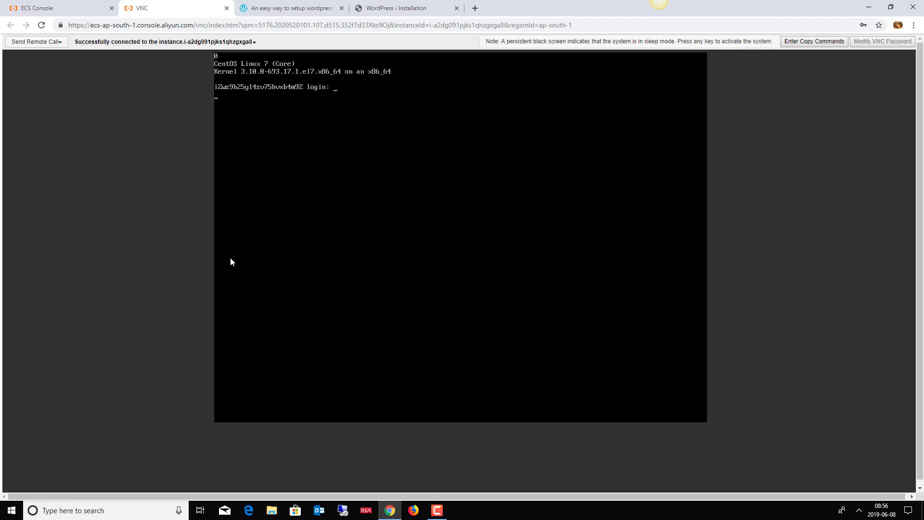
{"action": "type", "text": "root"}
{"action": "key", "text": "Return"}
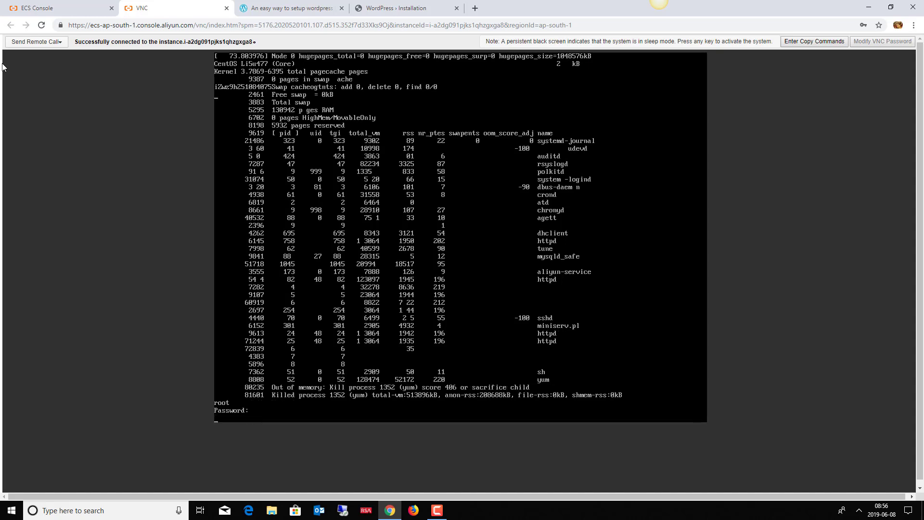
{"action": "key", "text": "Return"}
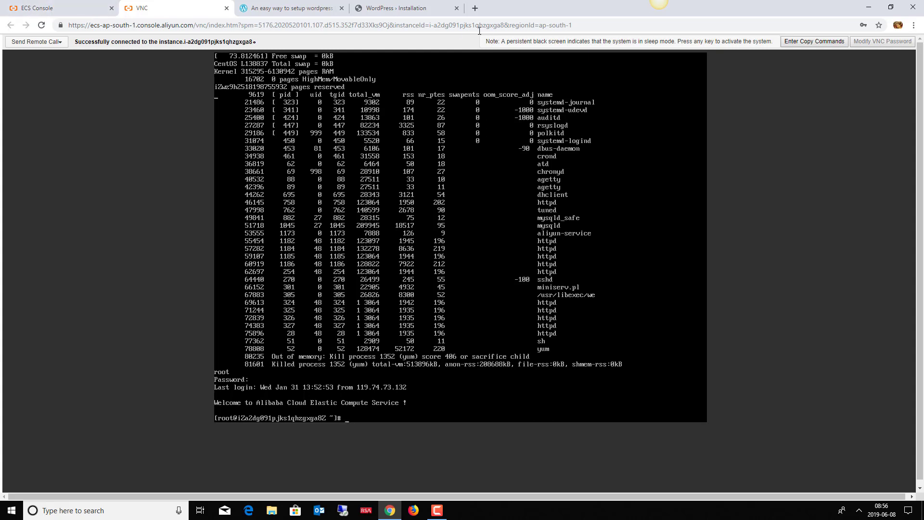
{"action": "left_click", "coordinate": [457, 8]}
Step: Close the VNC tab, select wordpressdemo, and open then cancel Release Setting
{"action": "left_click", "coordinate": [226, 8]}
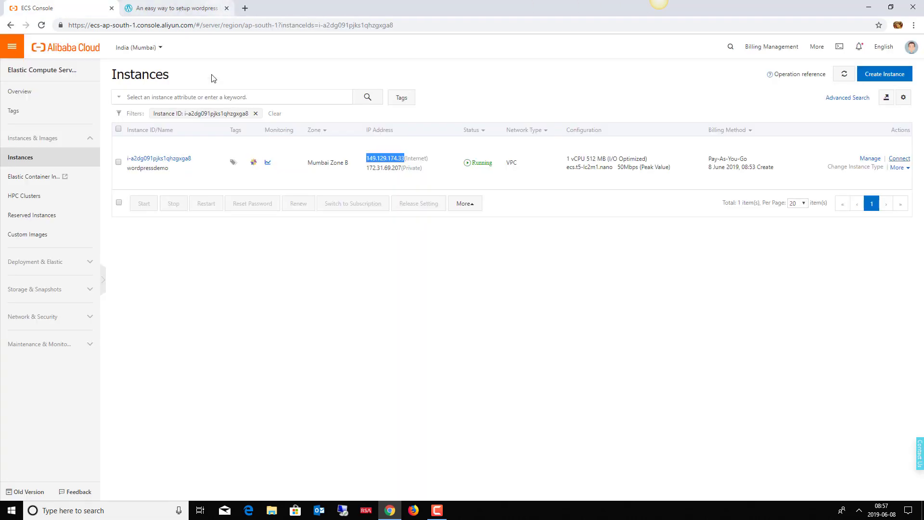
{"action": "left_click", "coordinate": [118, 163]}
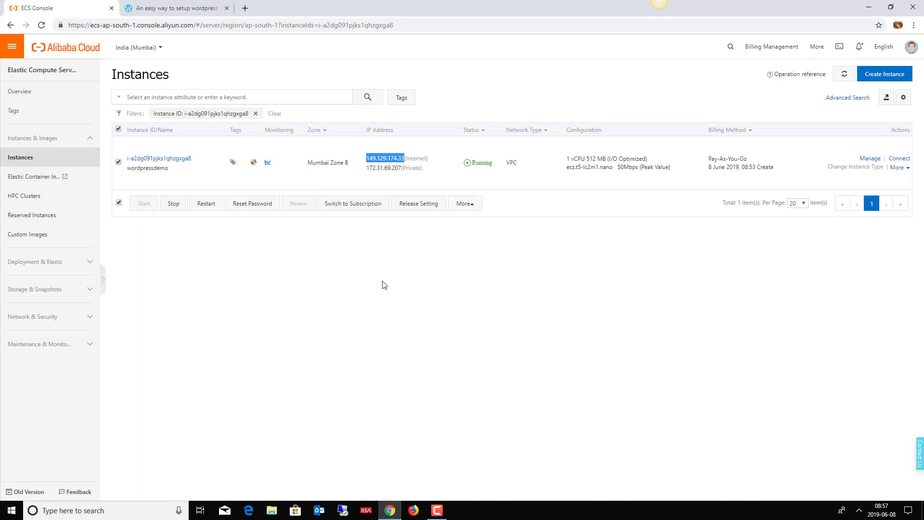
{"action": "left_click", "coordinate": [418, 204]}
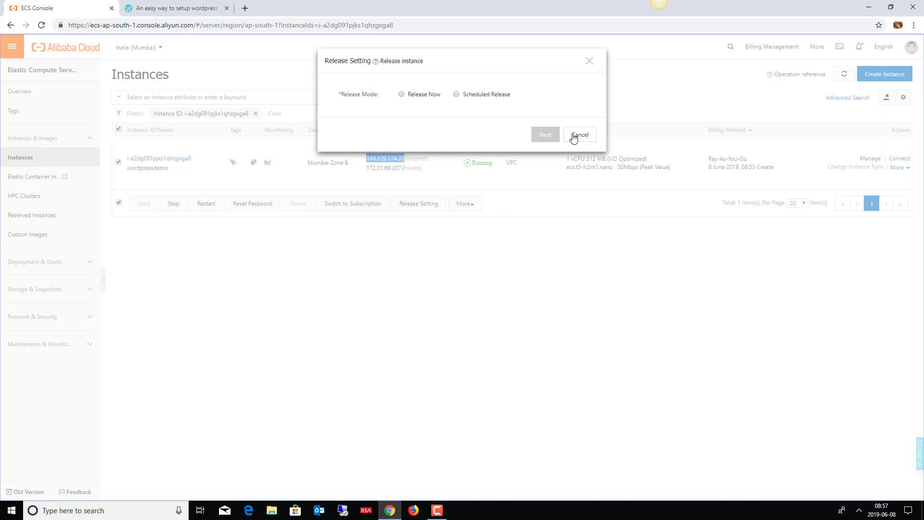
{"action": "left_click", "coordinate": [574, 137]}
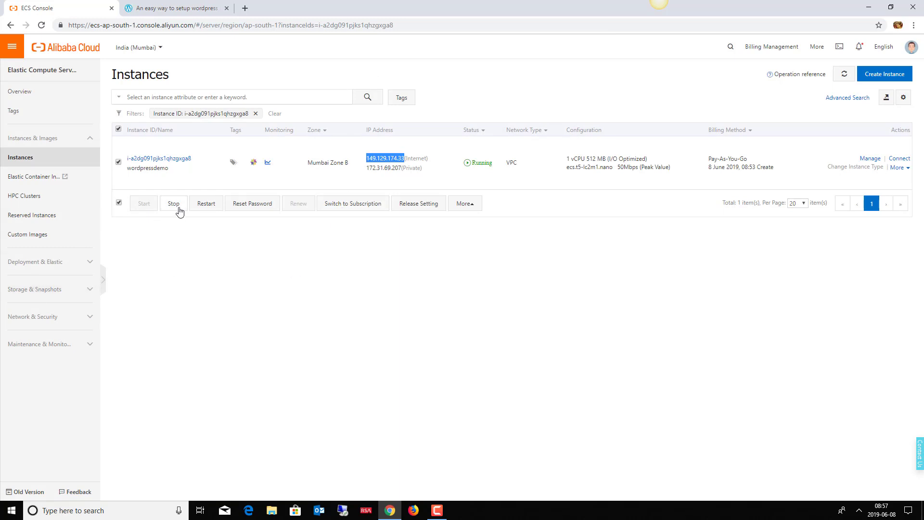
Step: Force stop wordpressdemo with the confirmation ticked, then open and close its More menu
{"action": "left_click", "coordinate": [176, 206]}
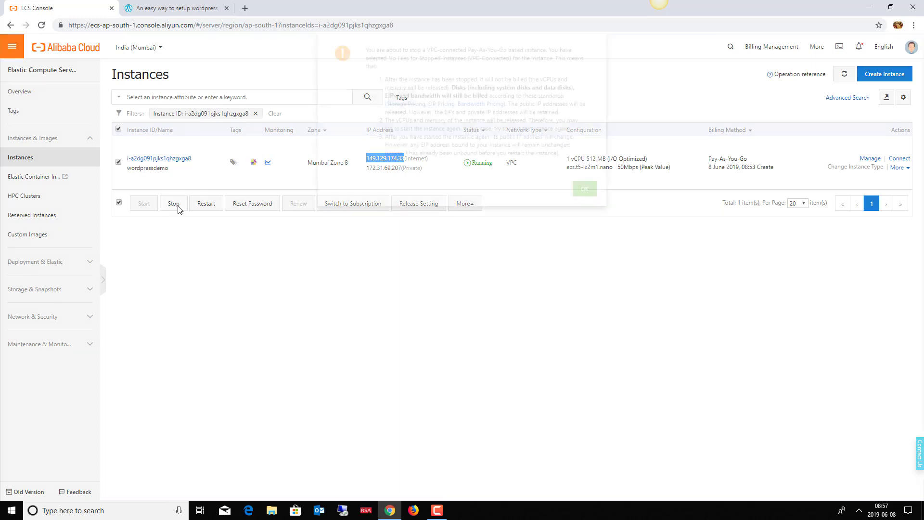
{"action": "left_click", "coordinate": [585, 227]}
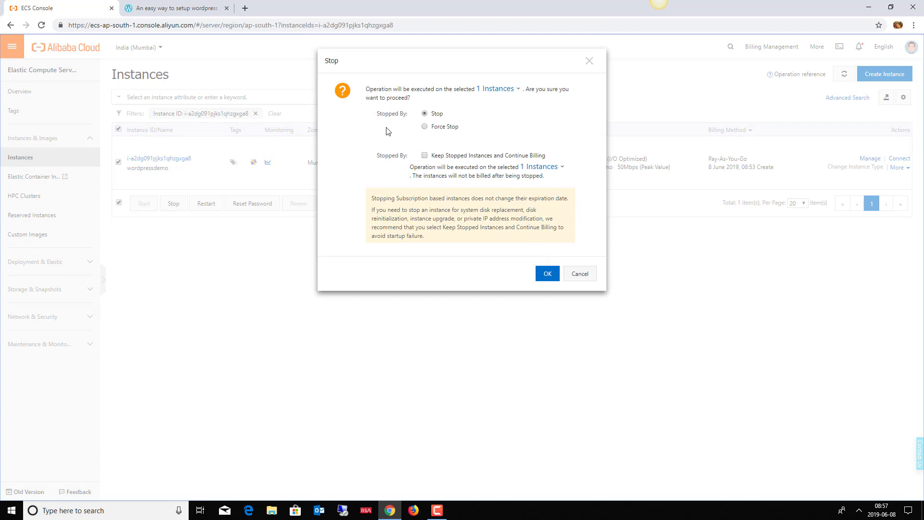
{"action": "left_click", "coordinate": [424, 128]}
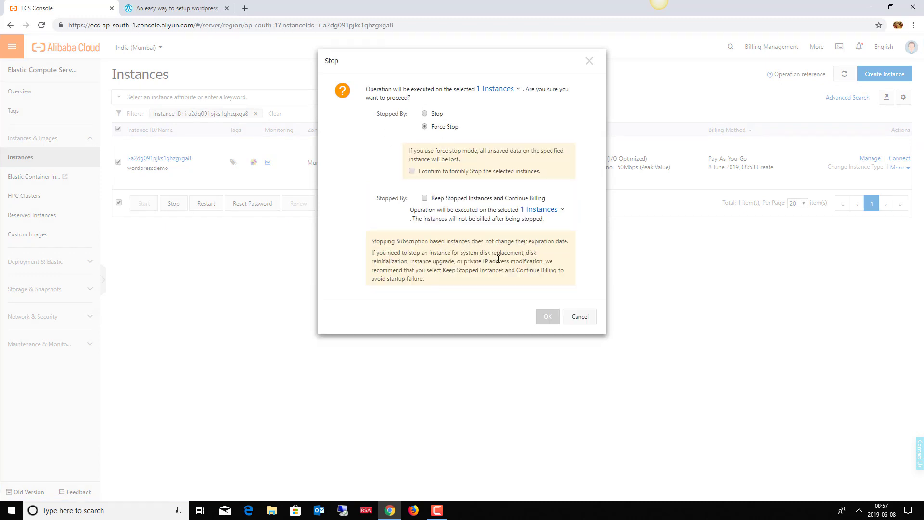
{"action": "left_click", "coordinate": [412, 171]}
{"action": "left_click", "coordinate": [547, 316]}
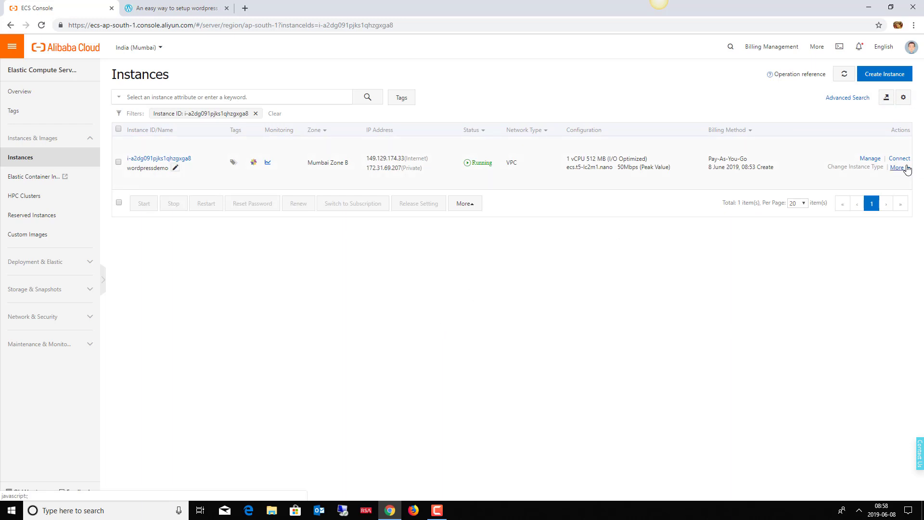
{"action": "left_click", "coordinate": [907, 167]}
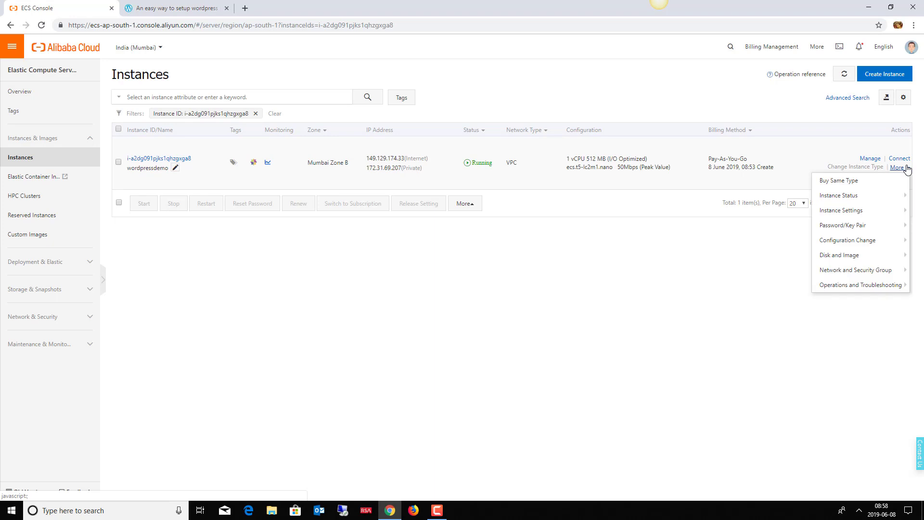
{"action": "left_click", "coordinate": [584, 358]}
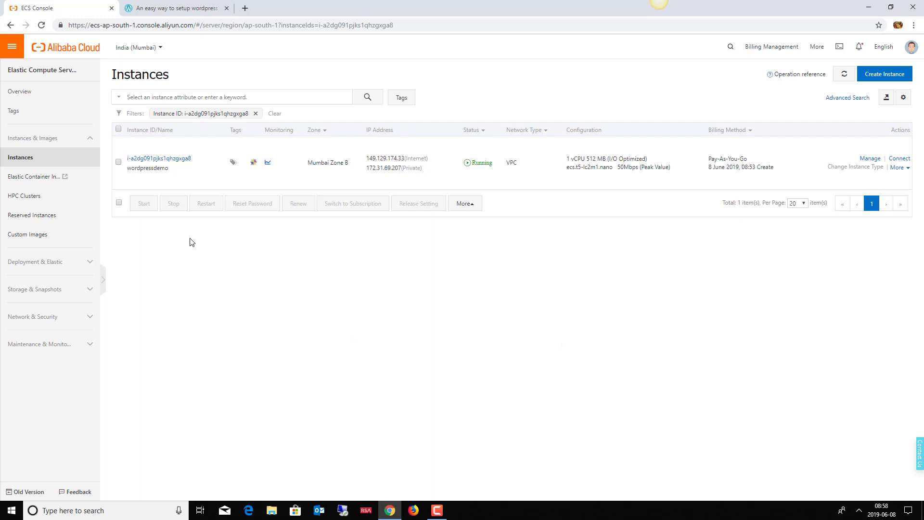
Step: Release wordpressdemo immediately using Release Now and confirm the release
{"action": "left_click", "coordinate": [118, 163]}
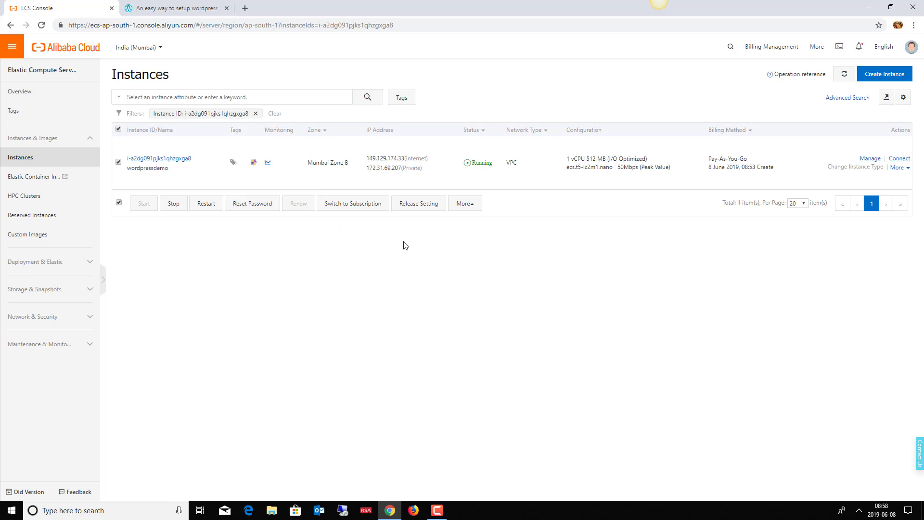
{"action": "left_click", "coordinate": [435, 208]}
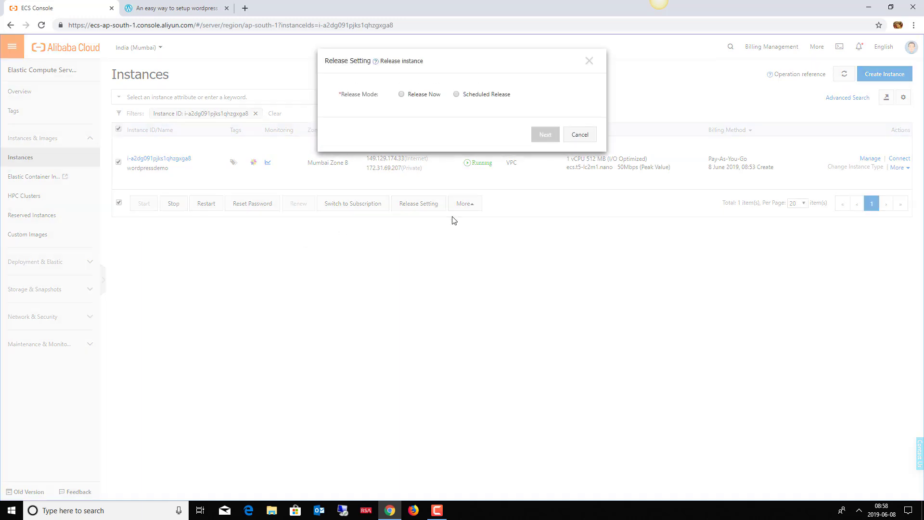
{"action": "left_click", "coordinate": [401, 94]}
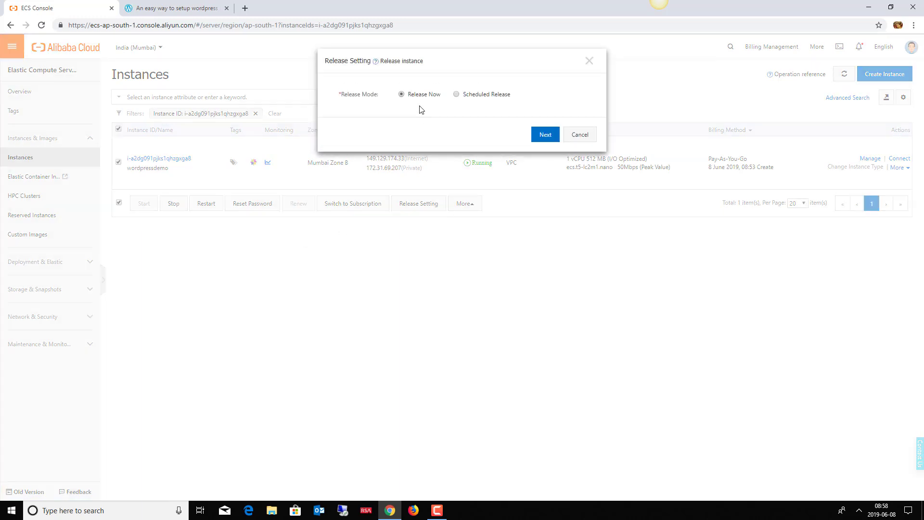
{"action": "left_click", "coordinate": [541, 137]}
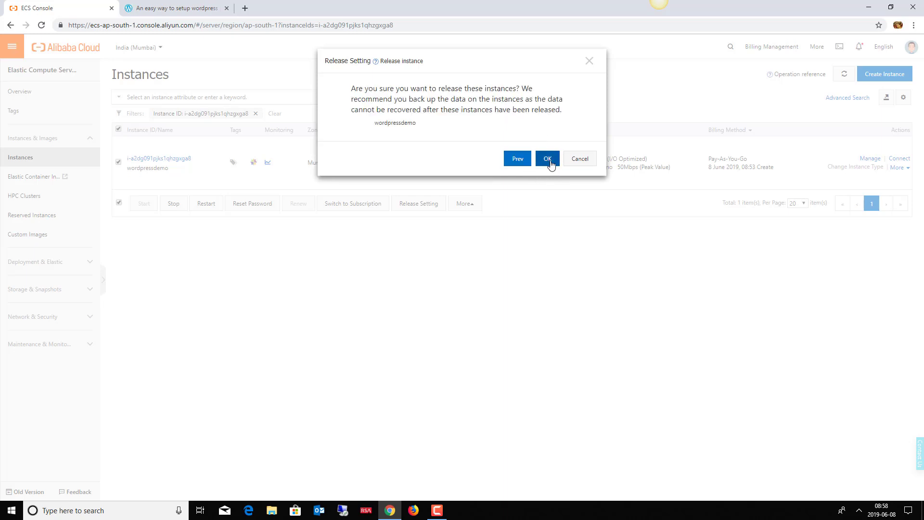
{"action": "left_click", "coordinate": [548, 160]}
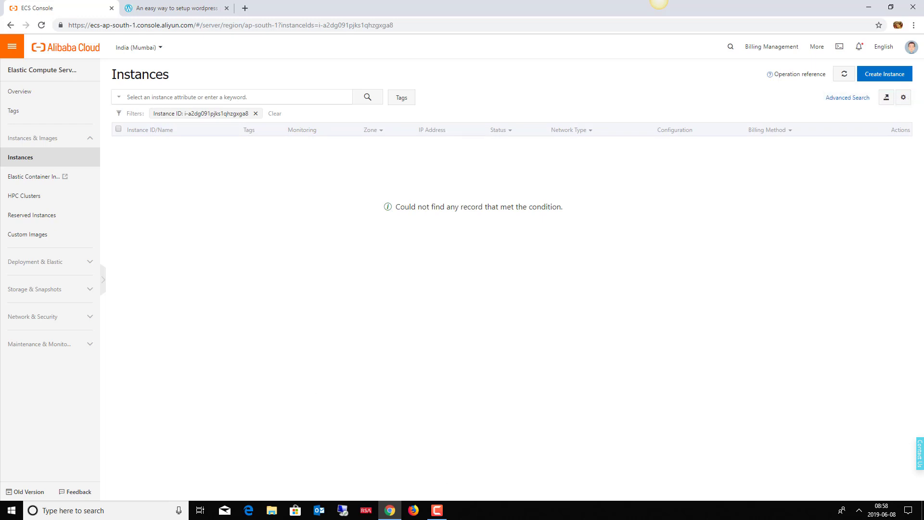
{"action": "mouse_move", "coordinate": [435, 511]}
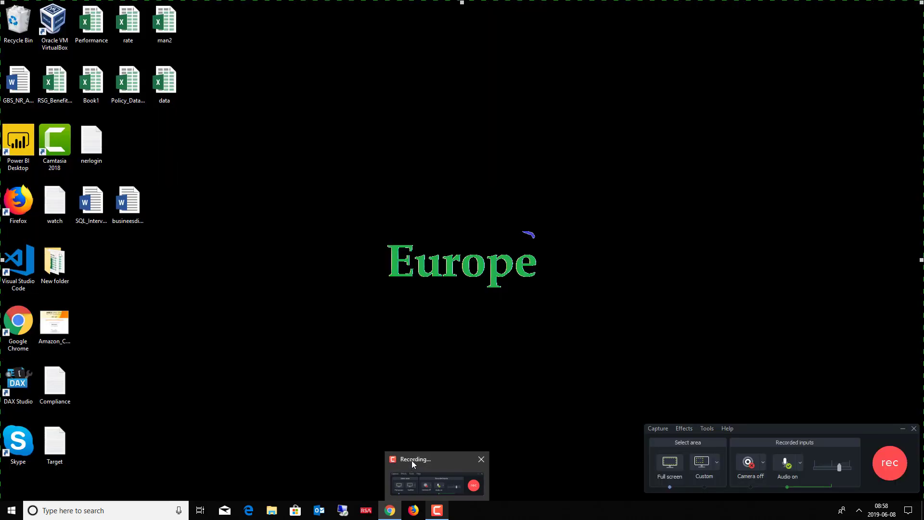
{"action": "left_click", "coordinate": [411, 460]}
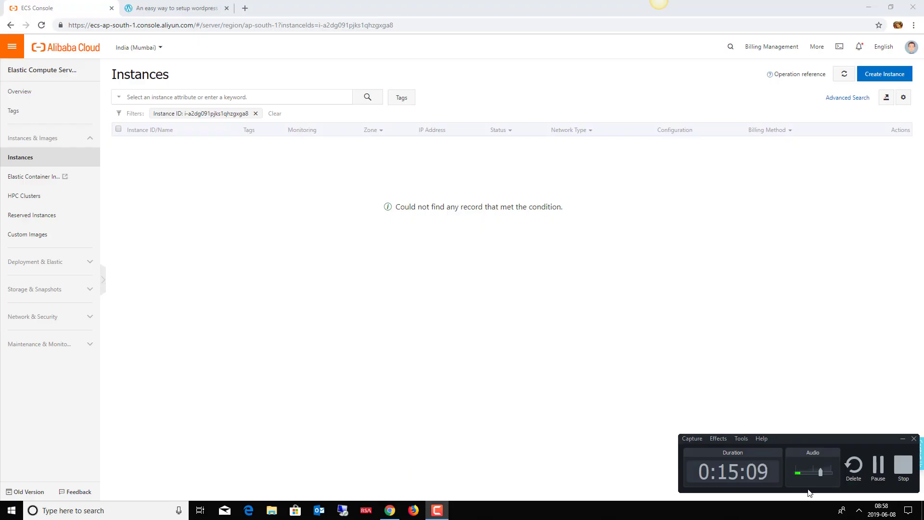